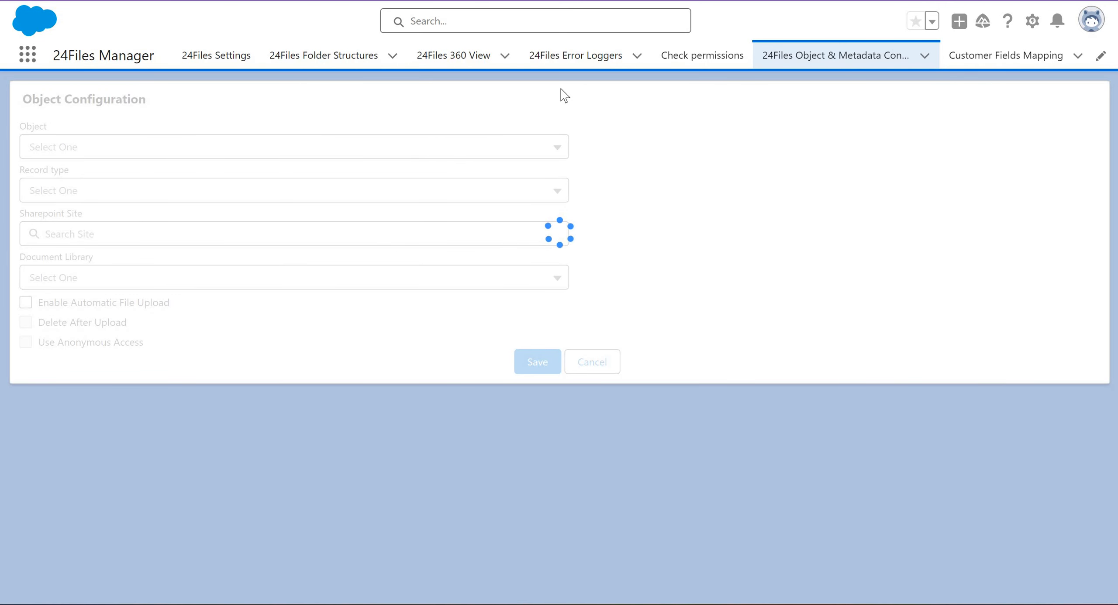
Set the object configuration to the Opportunity object with record type All.
click(488, 153)
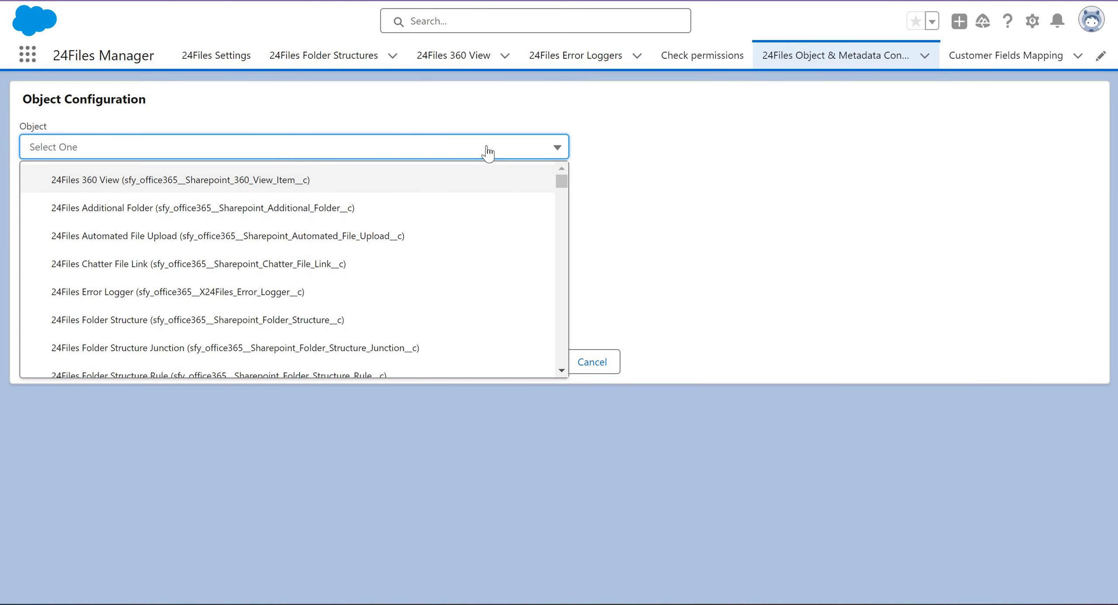
scroll(312, 270, down, 15)
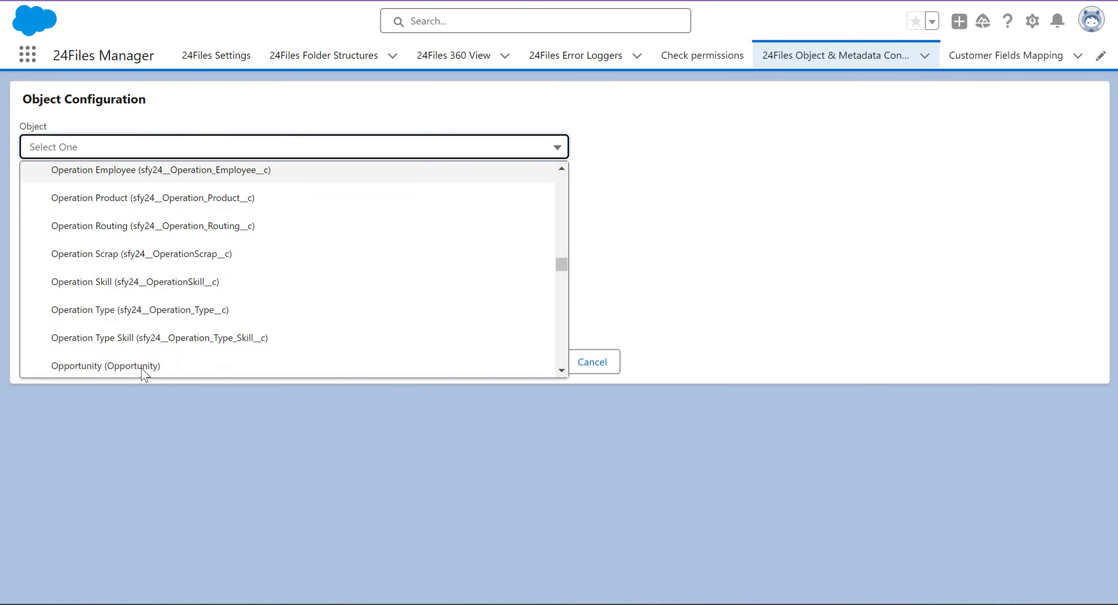
click(144, 366)
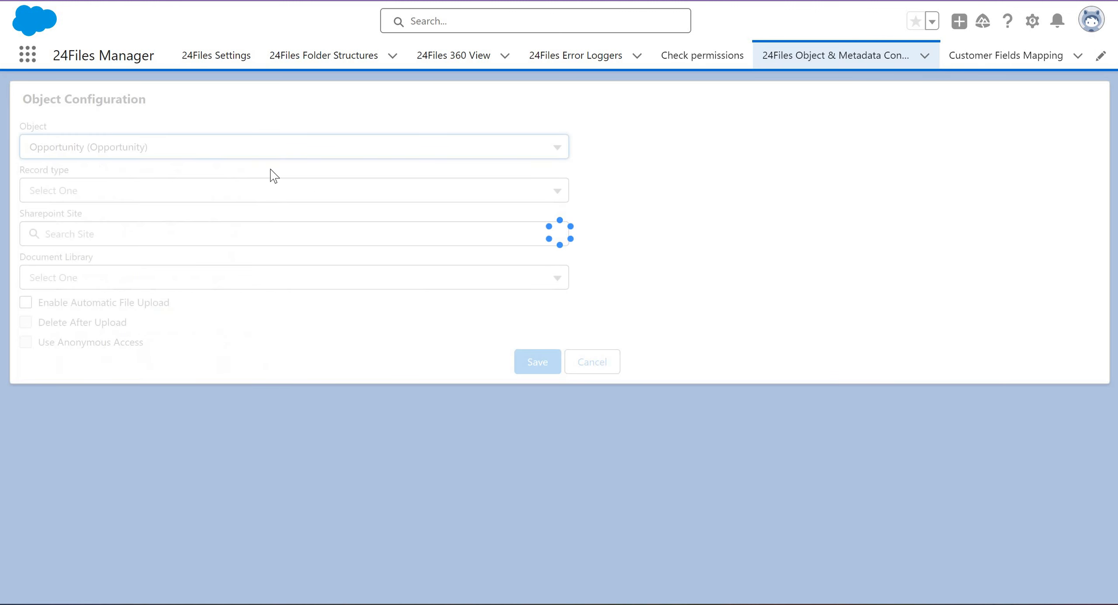
click(266, 198)
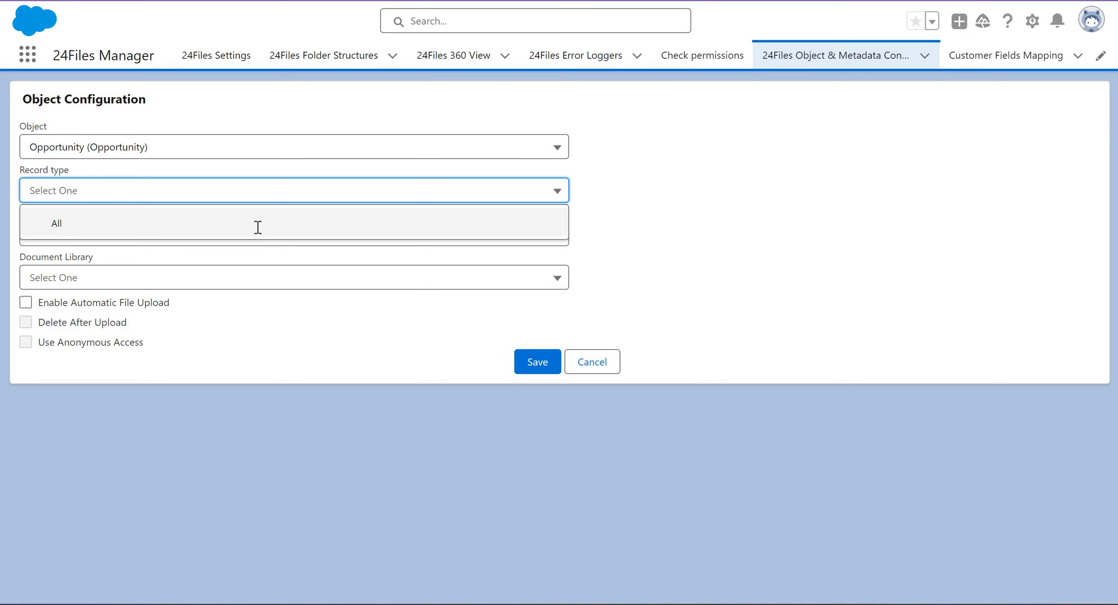
click(258, 225)
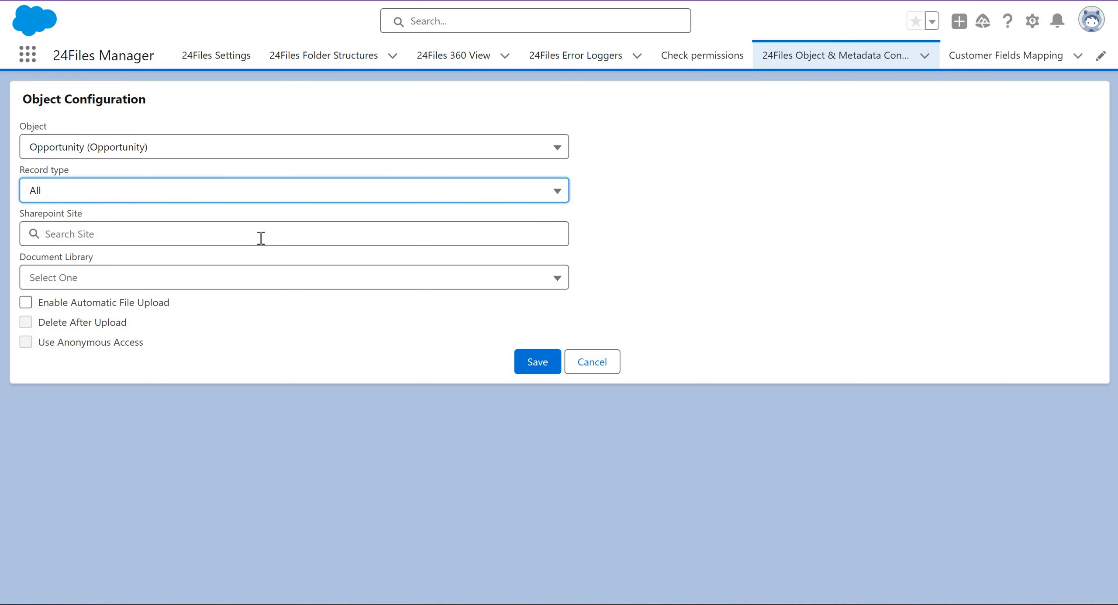
Set the SharePoint site to 24Files Demo Site and the document library to Documents.
click(260, 238)
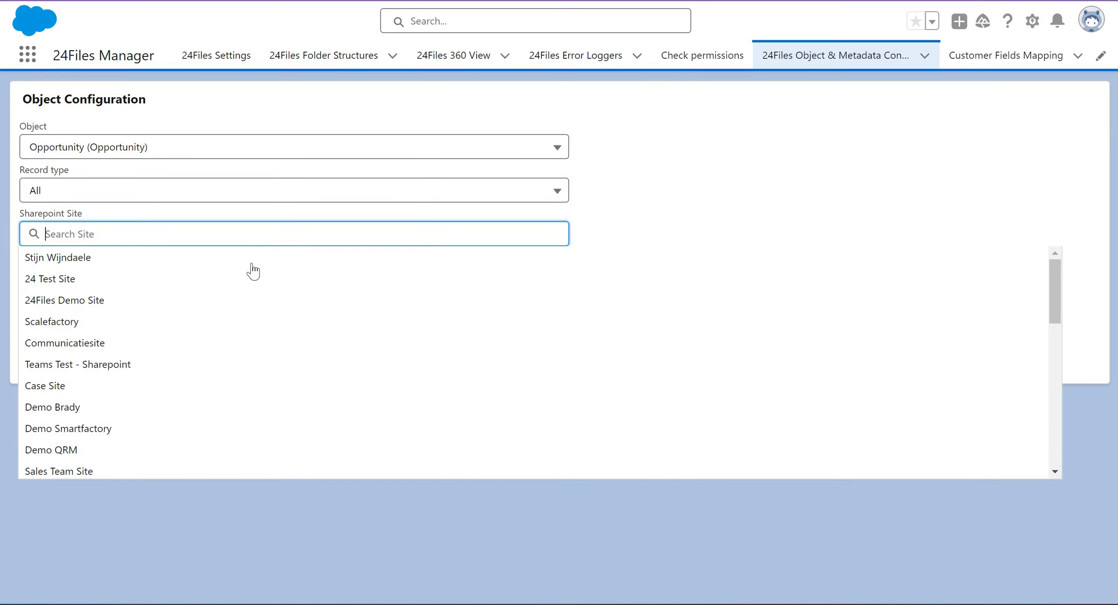
click(238, 300)
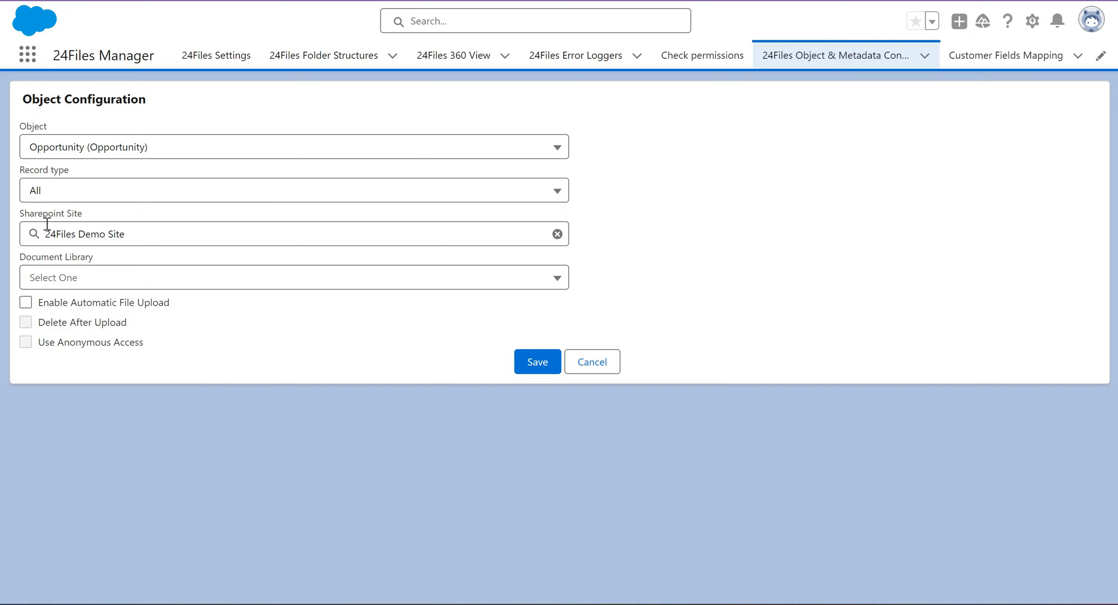
click(108, 283)
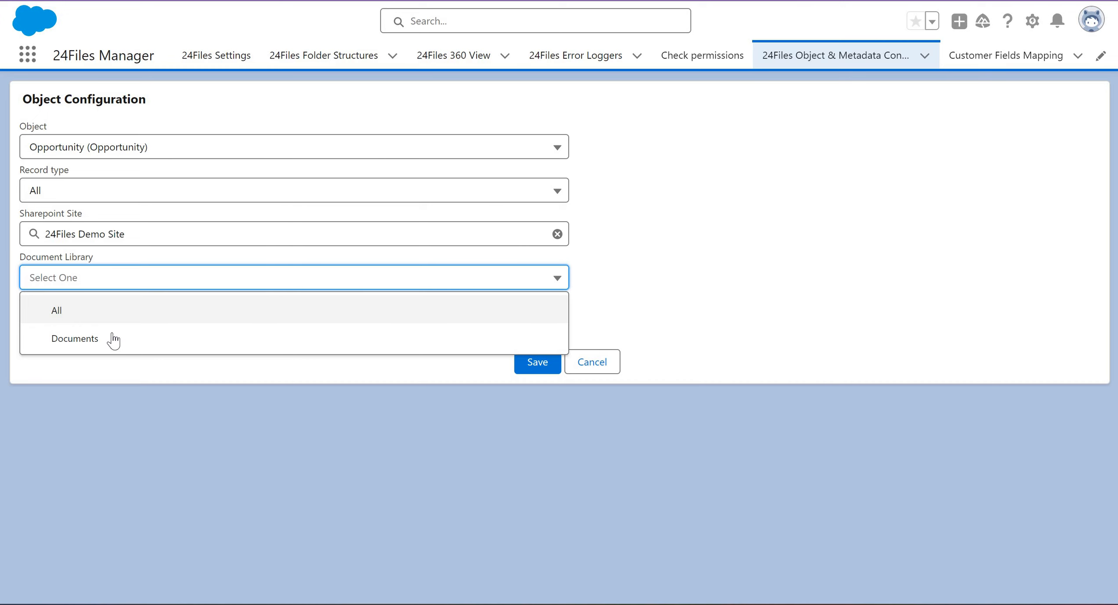
click(110, 338)
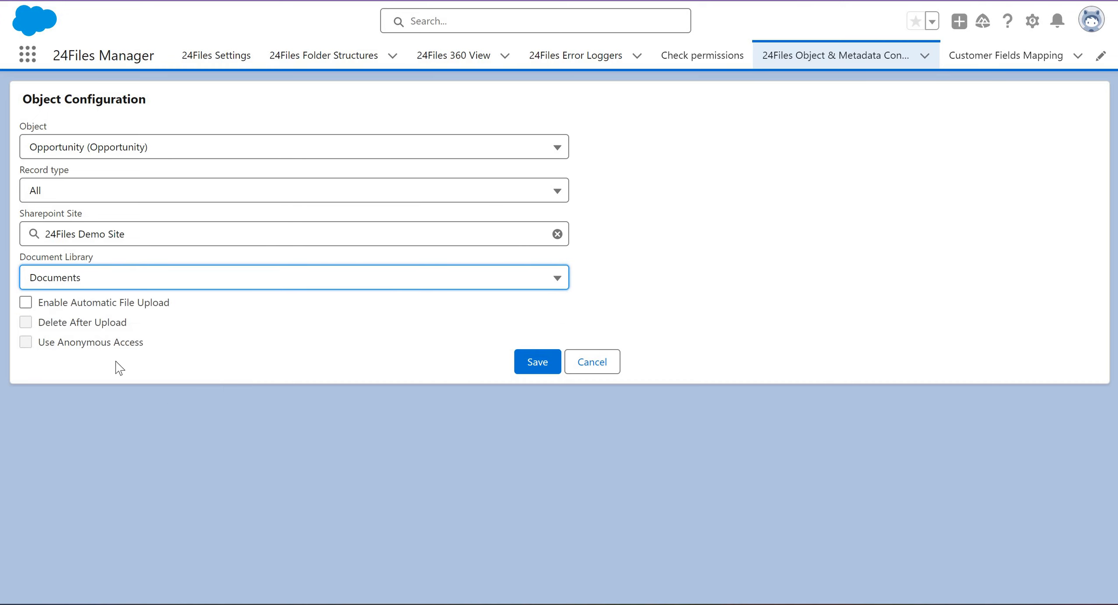
Enable automatic file upload and deletion after upload, and save the object configuration.
click(26, 302)
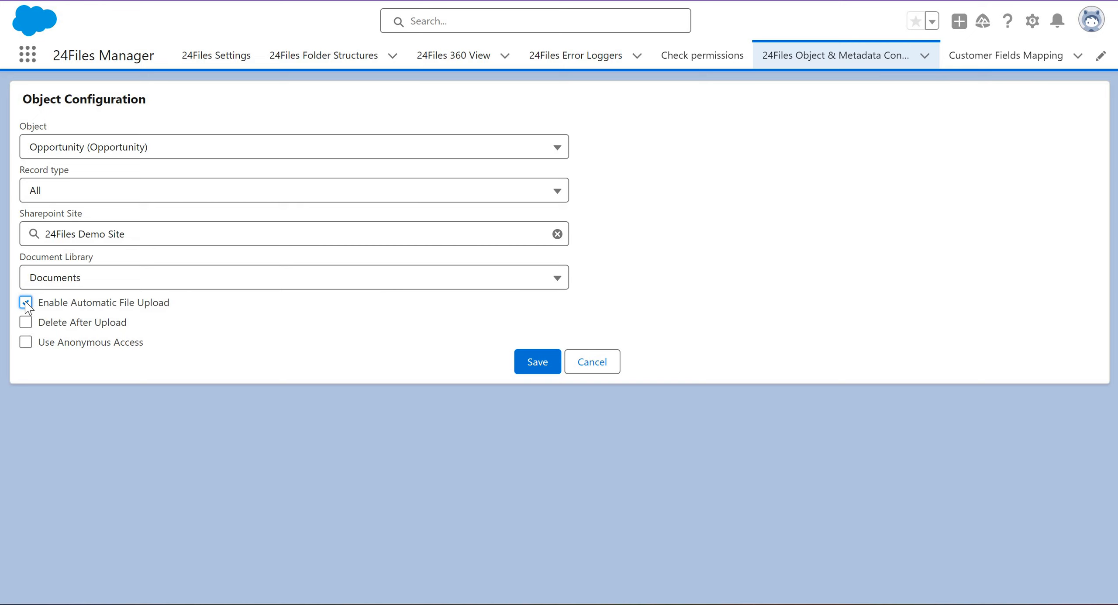
click(25, 324)
click(532, 368)
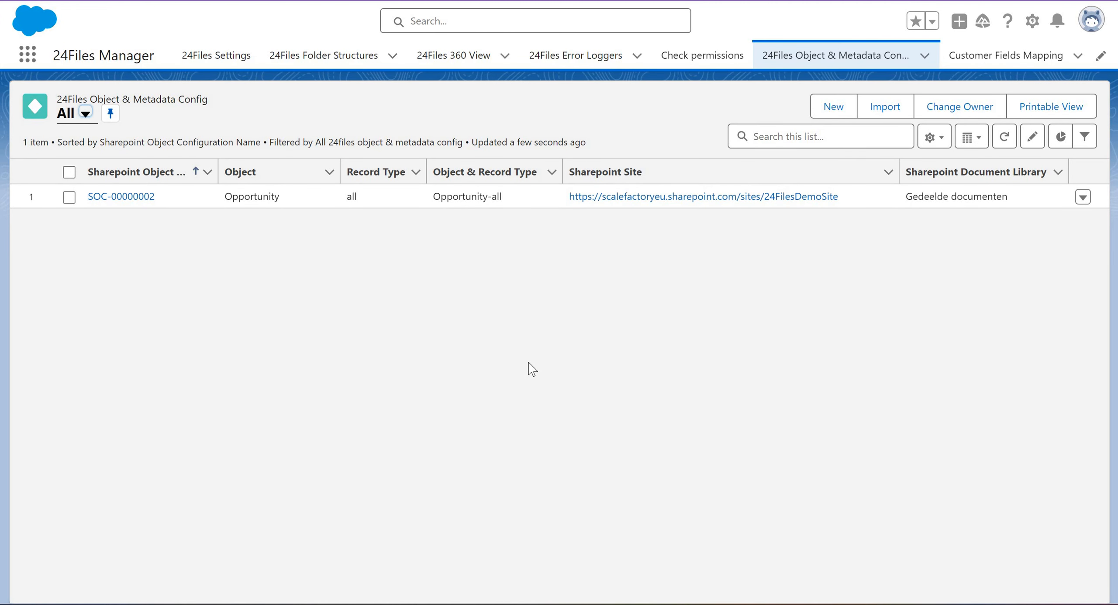
Create a default 24Files folder structure named OPP_FSR_demo for the Opportunity object.
click(333, 63)
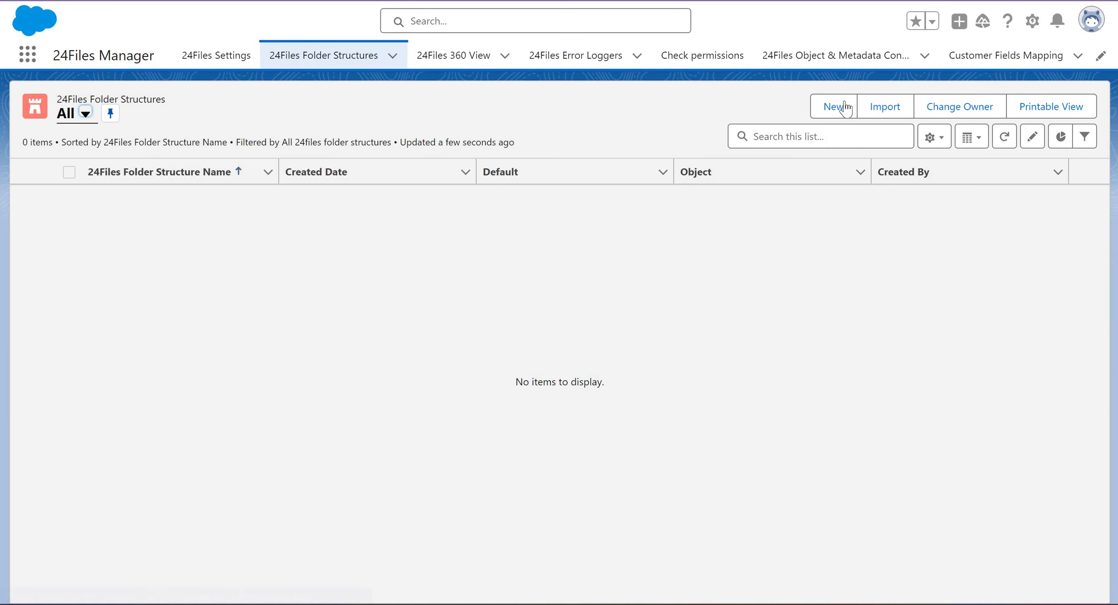
click(837, 106)
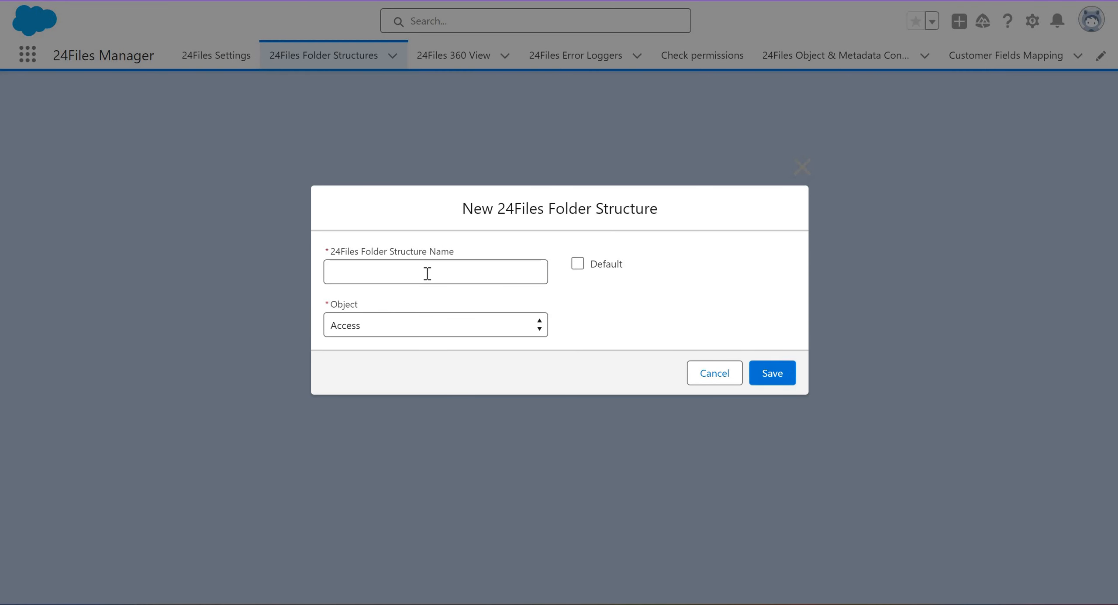
click(427, 274)
click(443, 309)
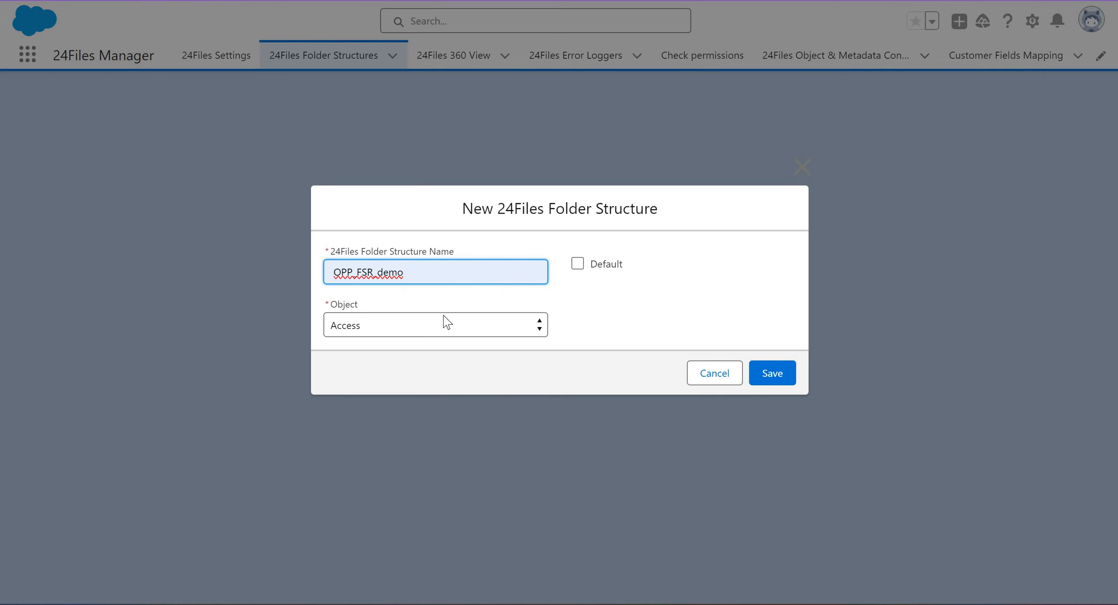
click(446, 333)
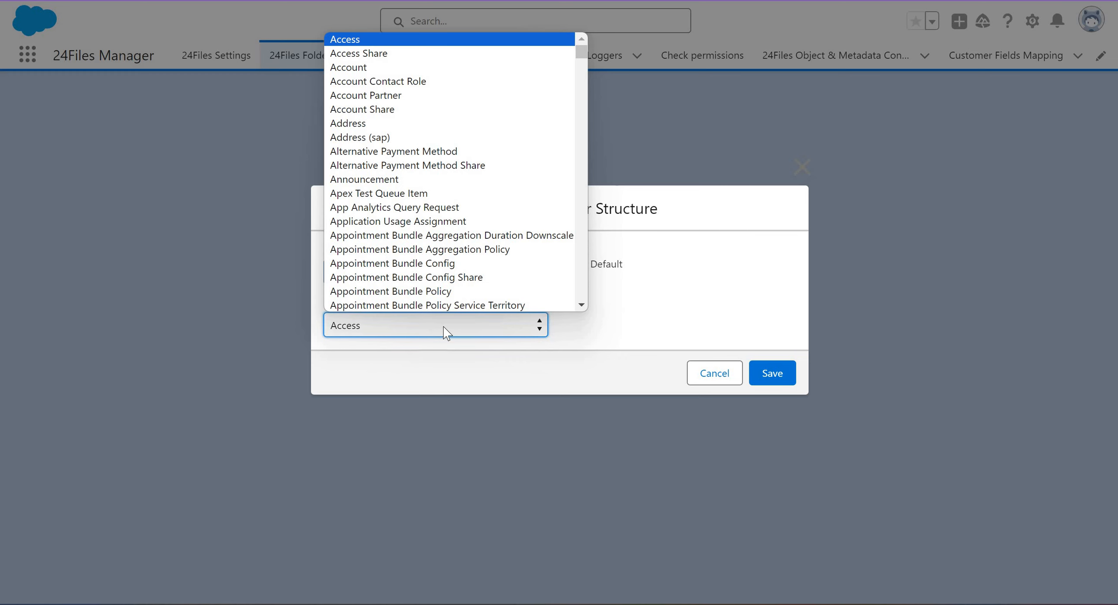
text(opp)
key(Return)
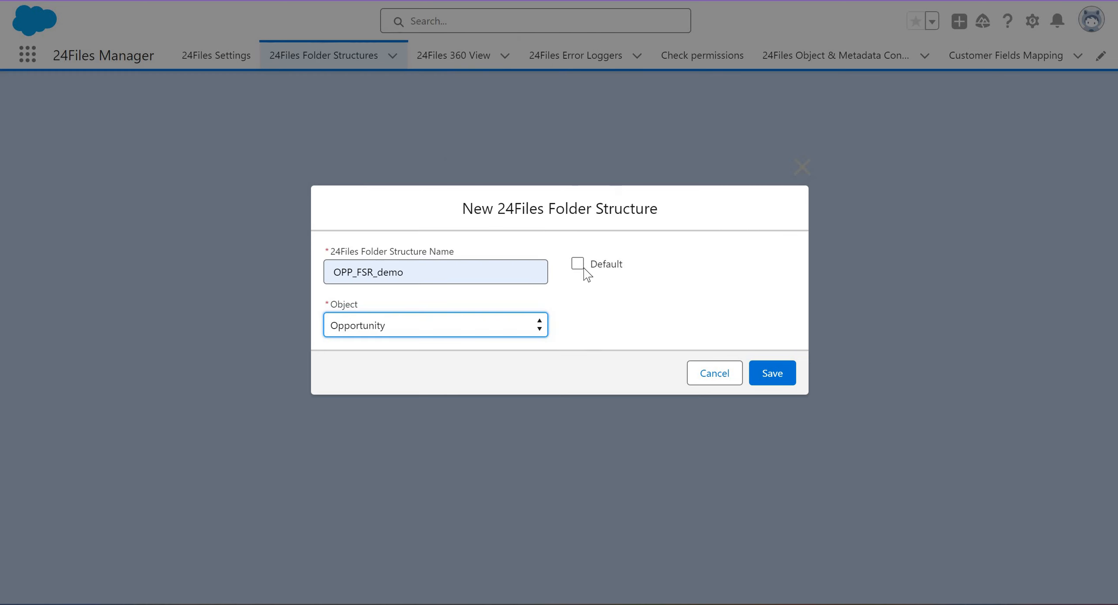
key(Tab)
key(space)
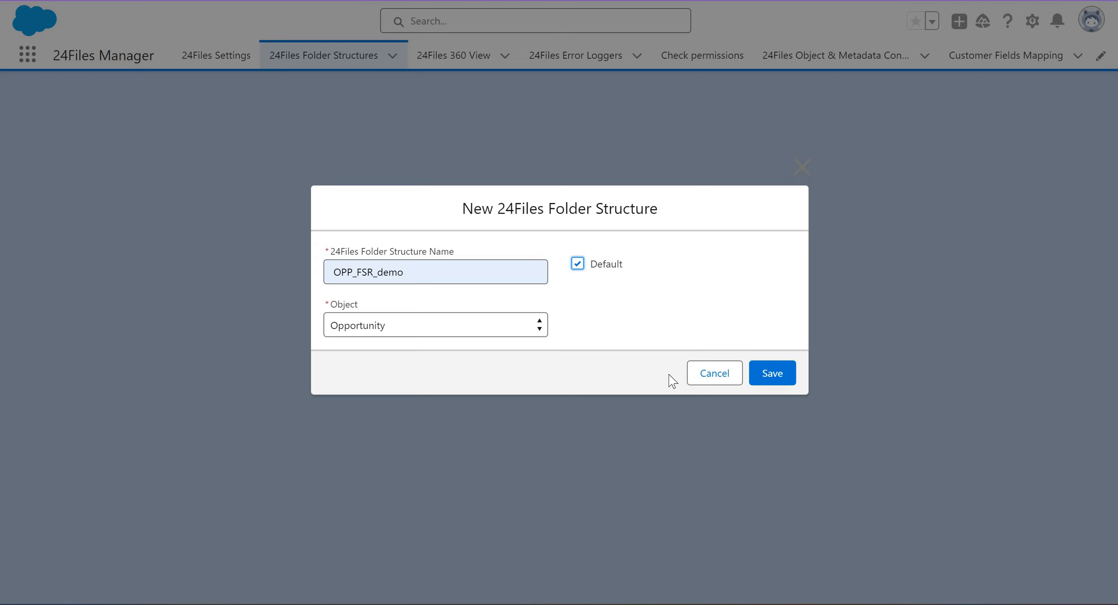
click(783, 373)
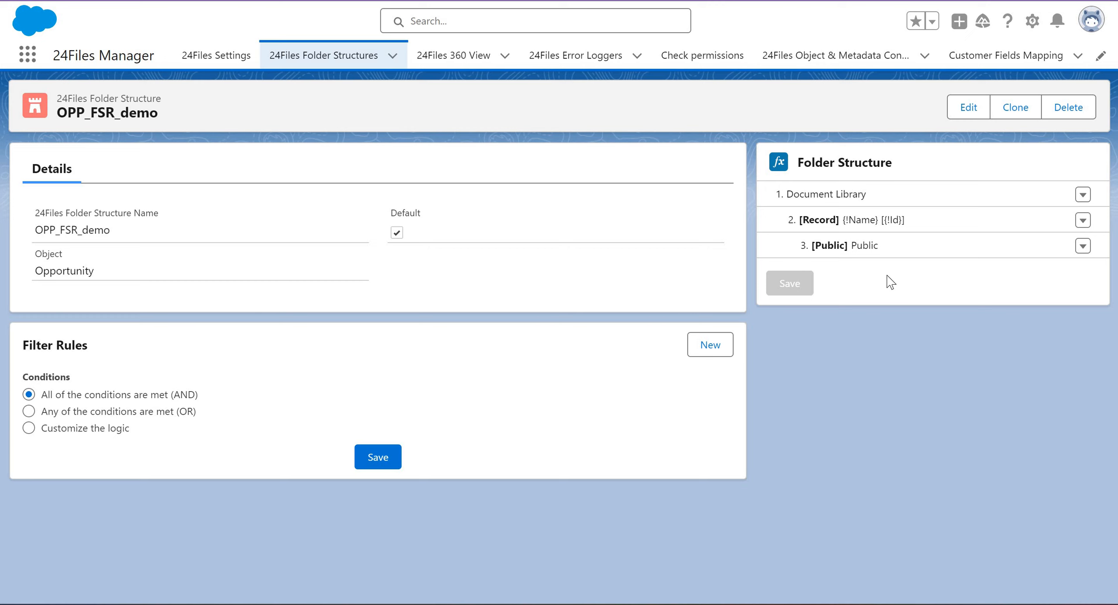
Add a subfolder named Accounts under Document Library in the folder structure.
click(1083, 197)
click(1065, 224)
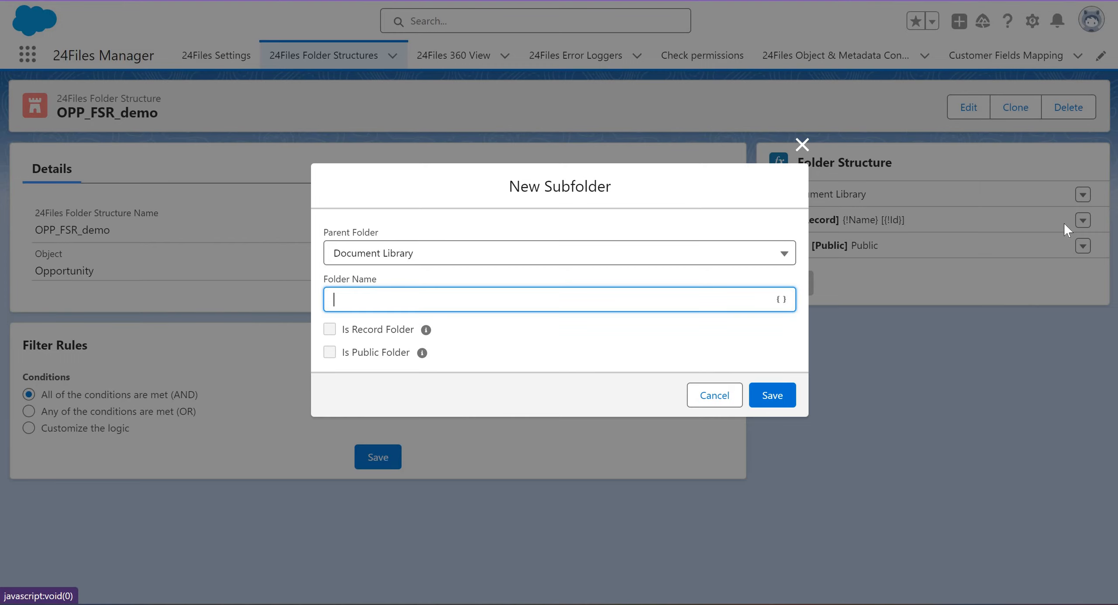
text(Accounts)
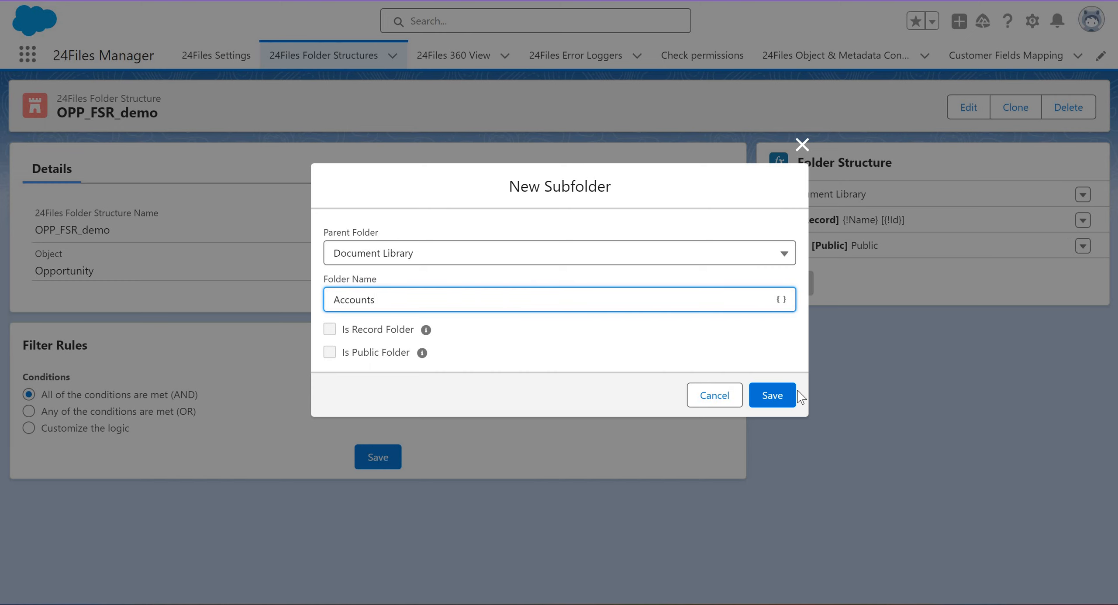
click(778, 399)
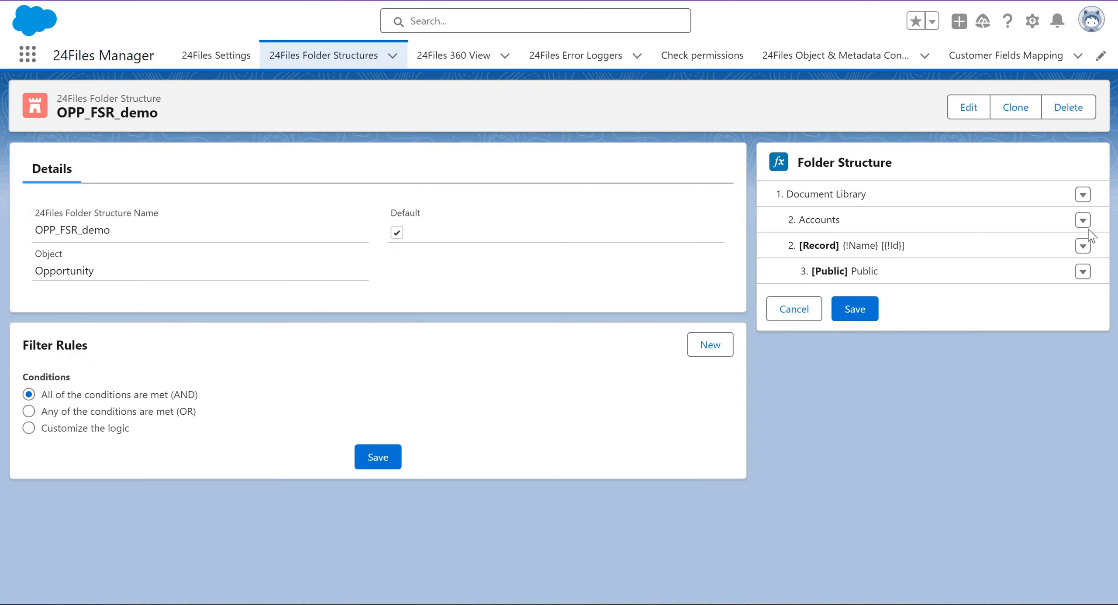
Add a subfolder under Accounts named by the opportunity's Account ID > Account Name field.
click(1083, 220)
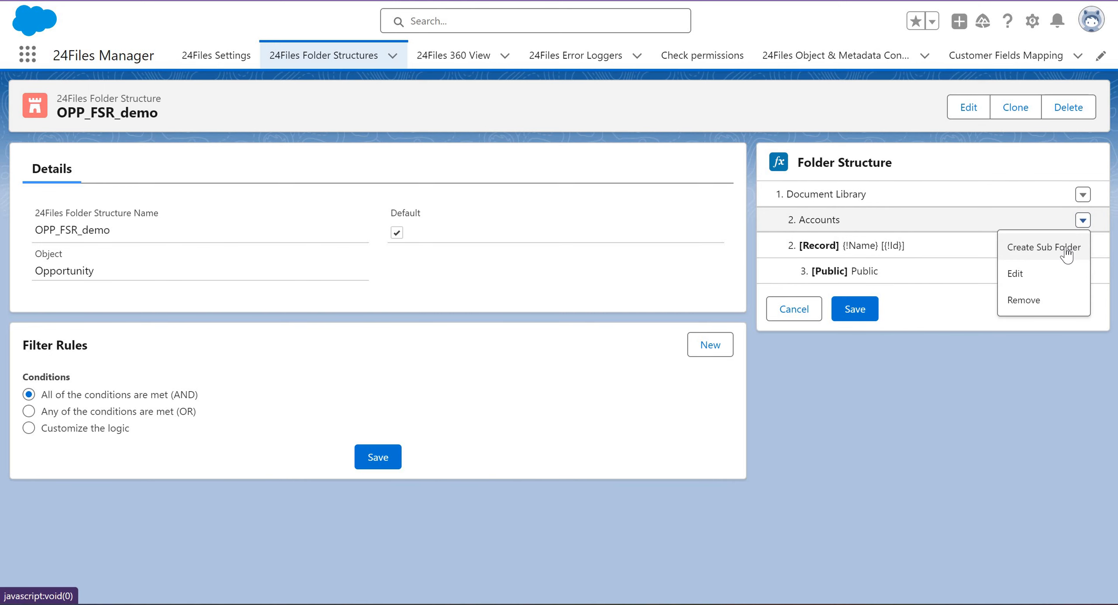
click(1065, 246)
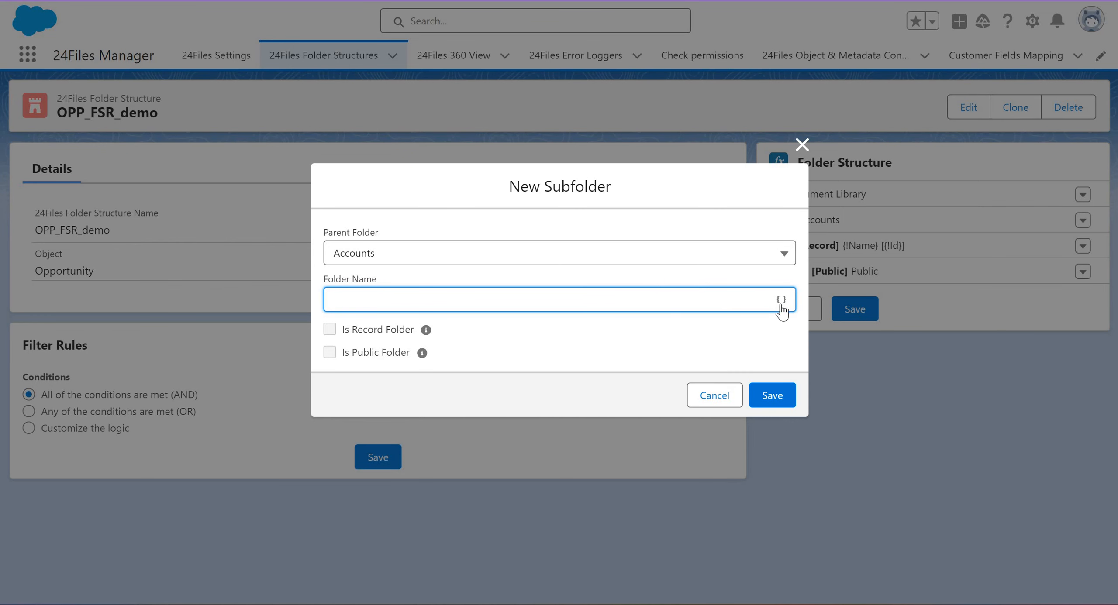
click(781, 301)
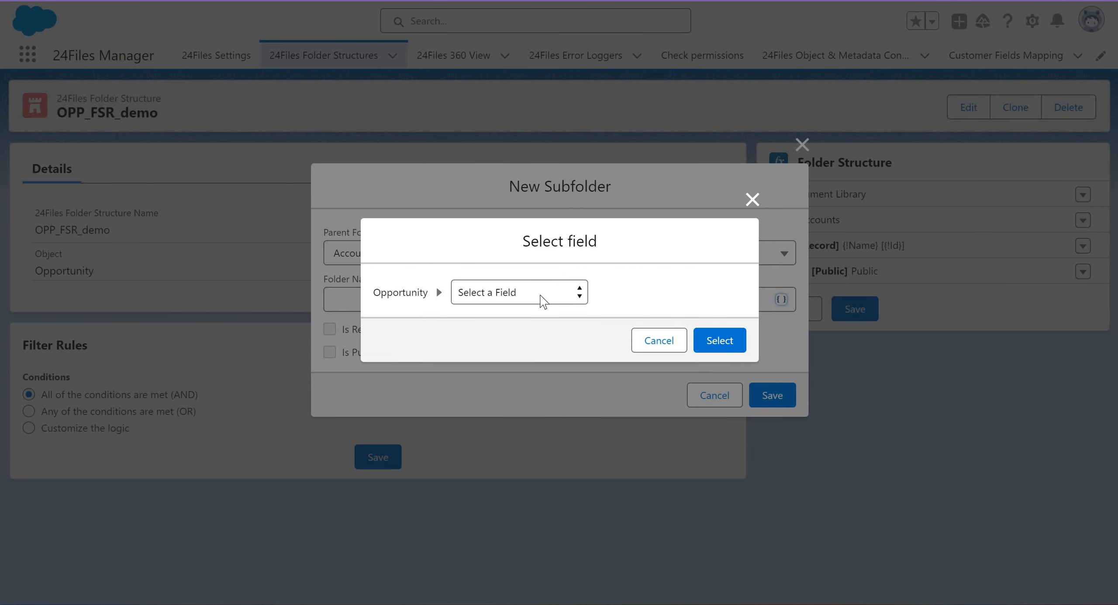
click(543, 301)
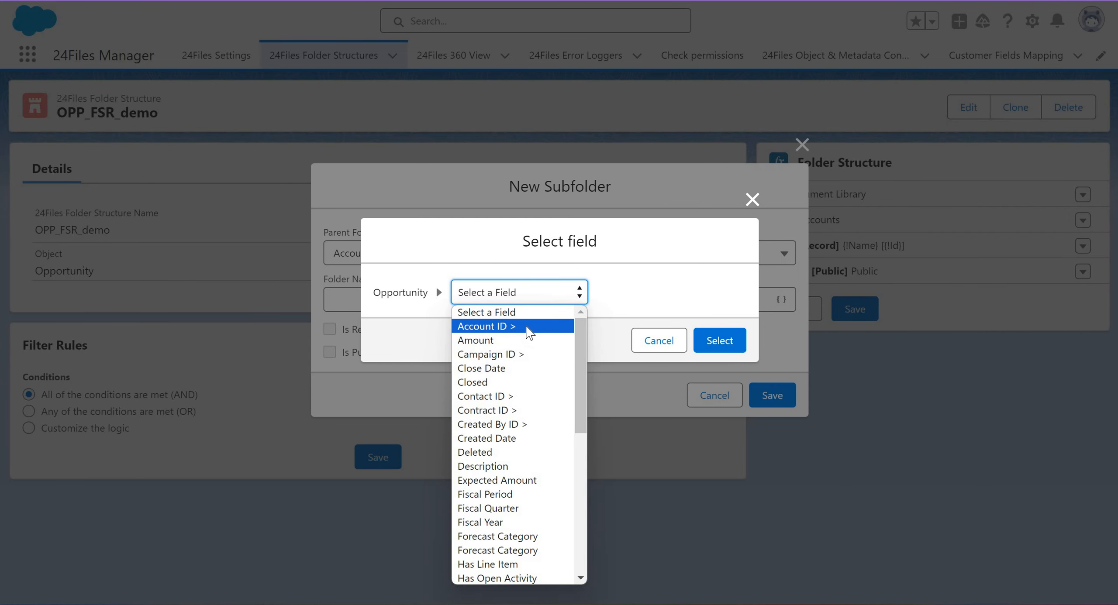
click(528, 327)
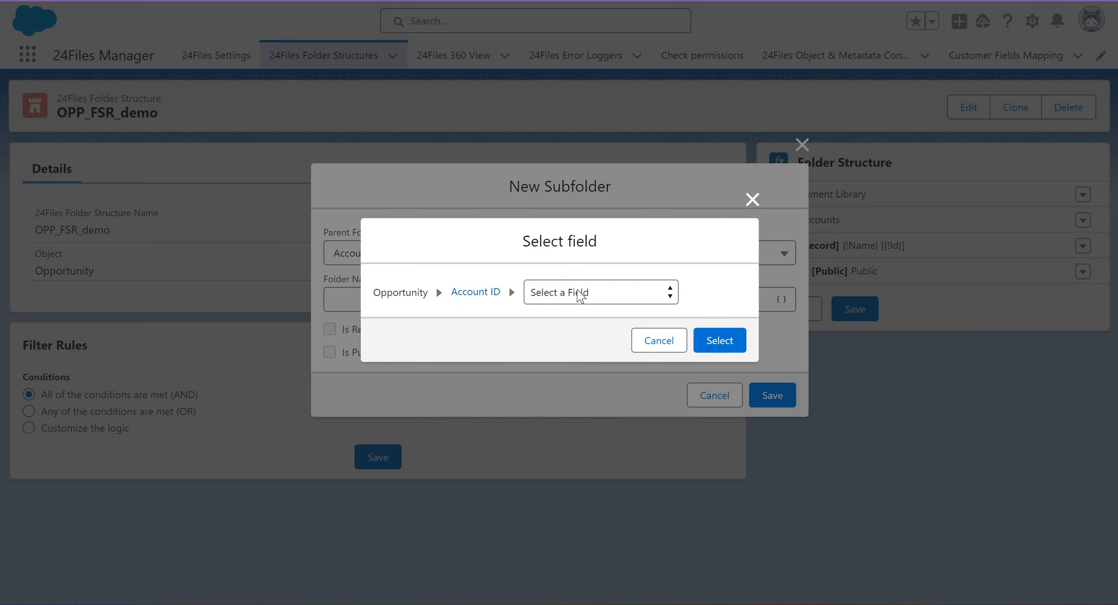
click(577, 292)
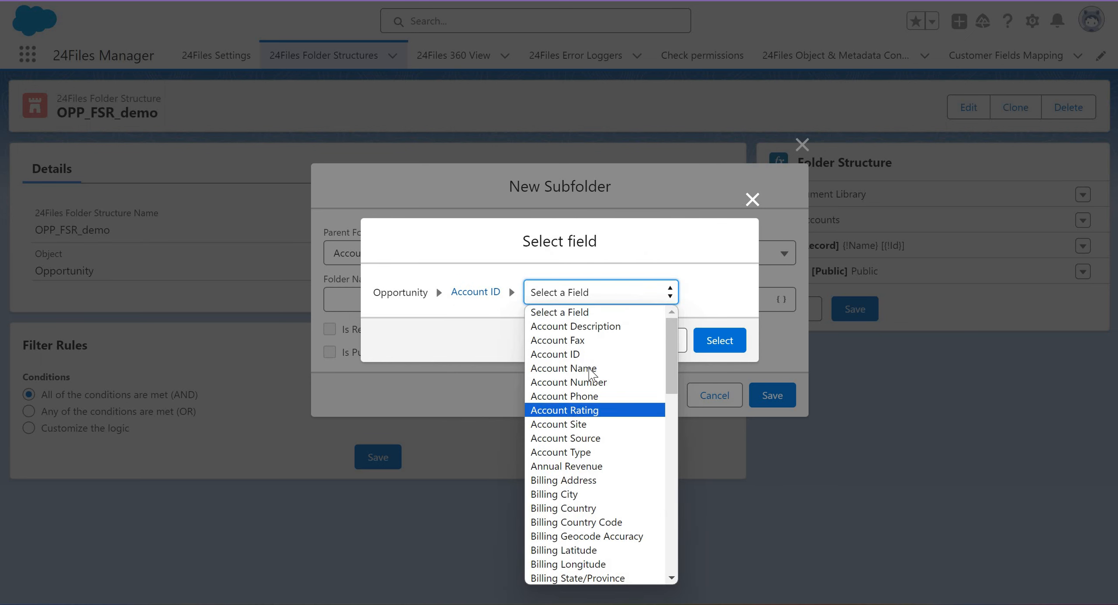
click(709, 352)
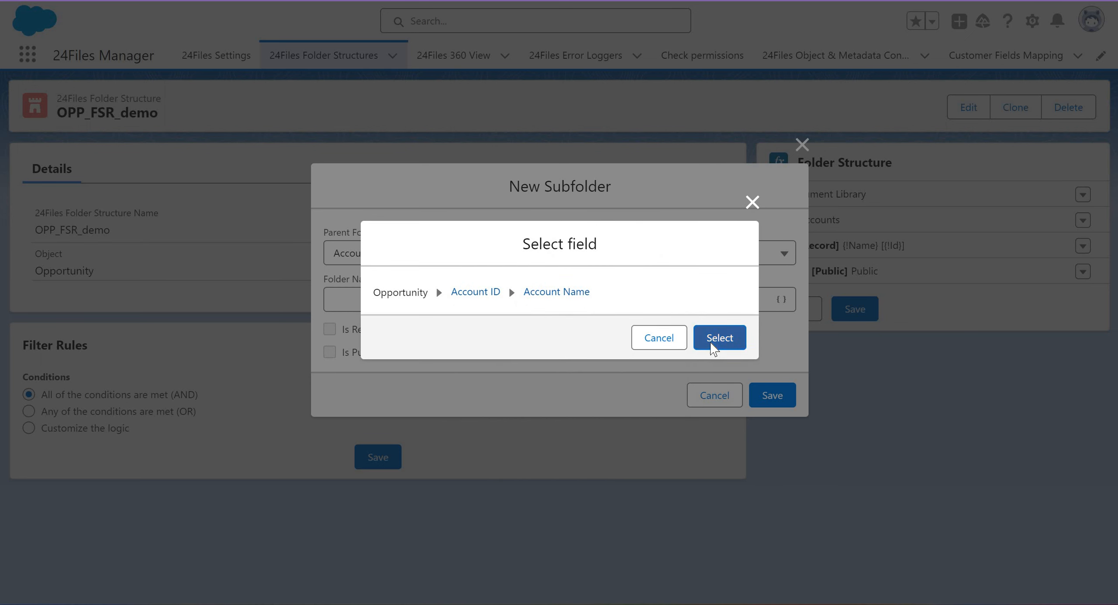
click(720, 338)
click(772, 395)
Add a subfolder named Opportunities under the {!Account.Name} folder.
click(1082, 245)
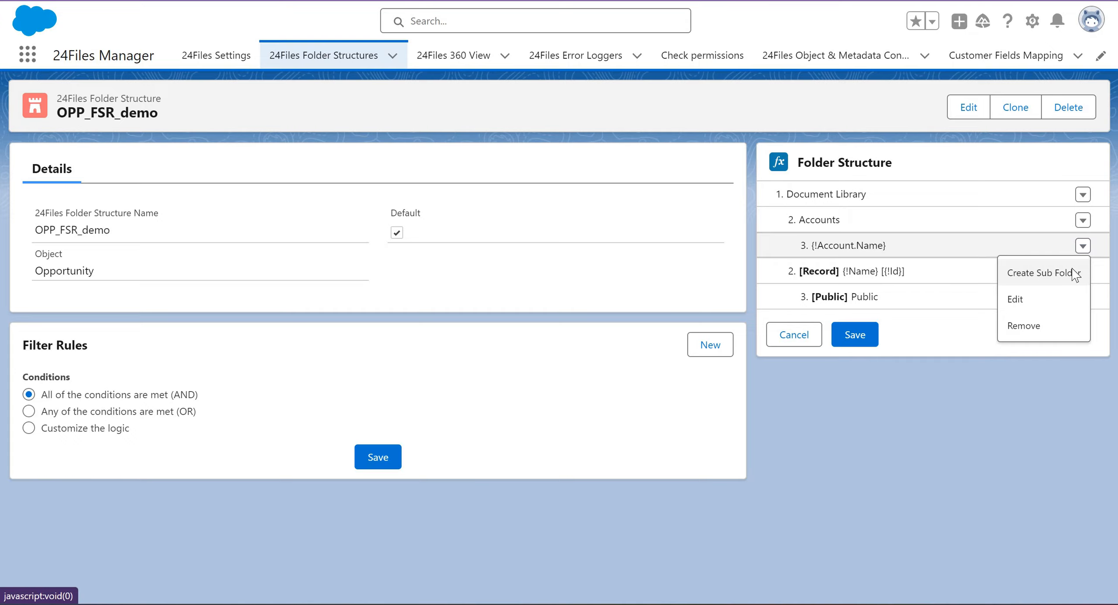
click(1073, 271)
text(Op)
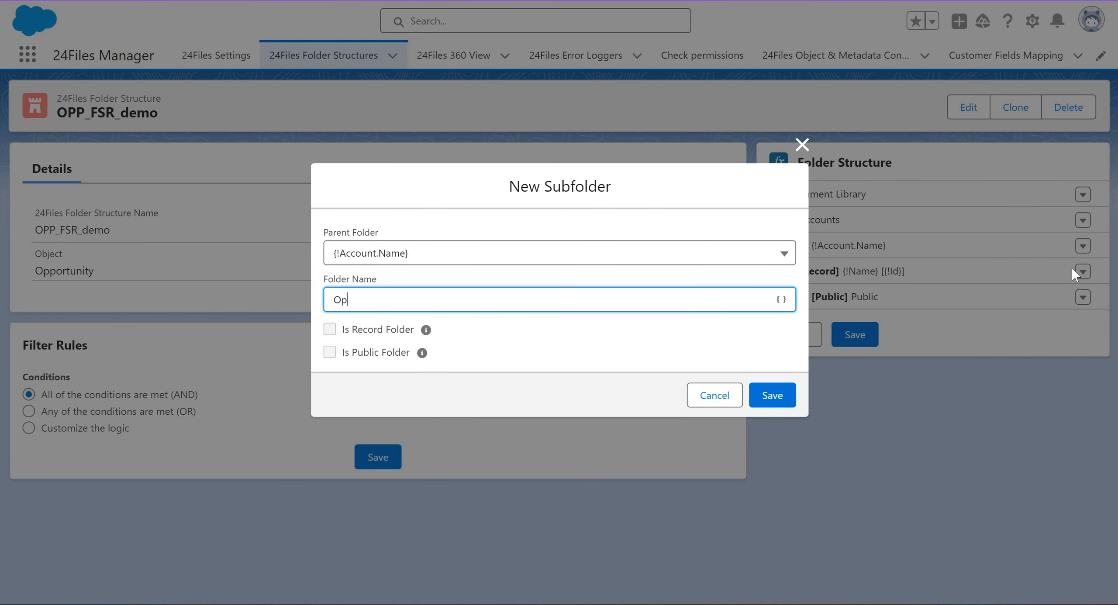
text(portunities)
click(789, 395)
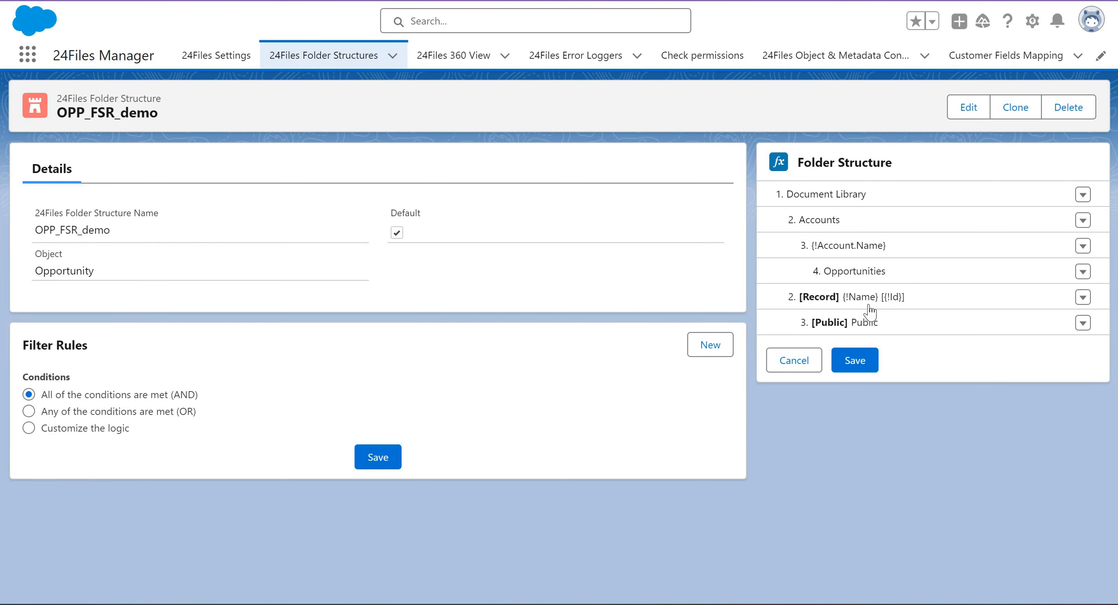
Shorten the record folder's name to {!Name} and move the folder under Opportunities.
click(1083, 297)
click(1065, 350)
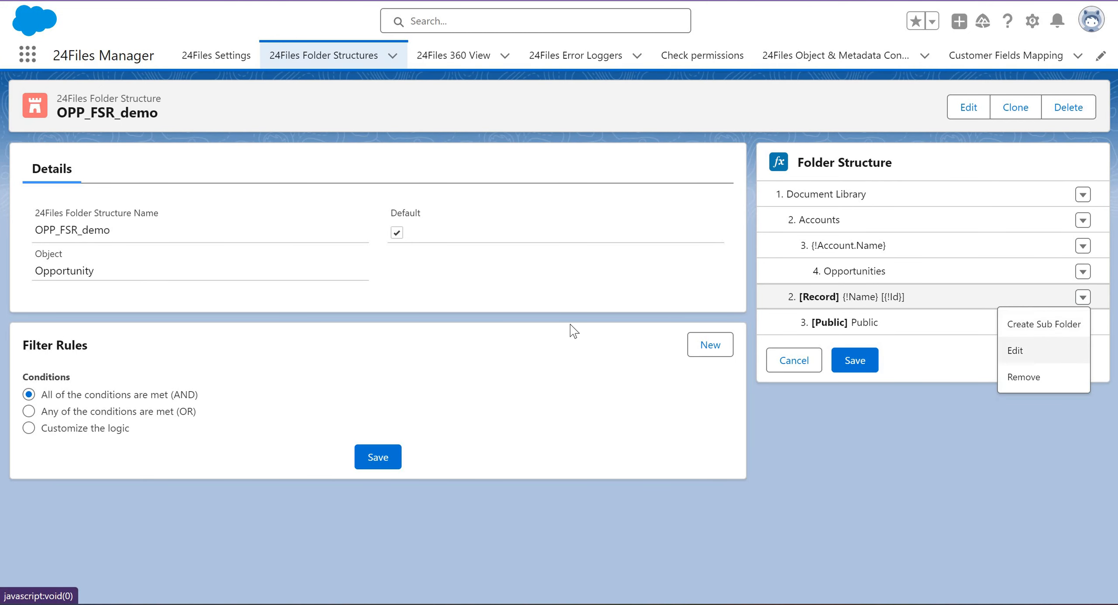
key(BackSpace)
key(BackSpace)
key(BackSpace)
key(BackSpace)
key(BackSpace)
key(BackSpace)
key(BackSpace)
key(BackSpace)
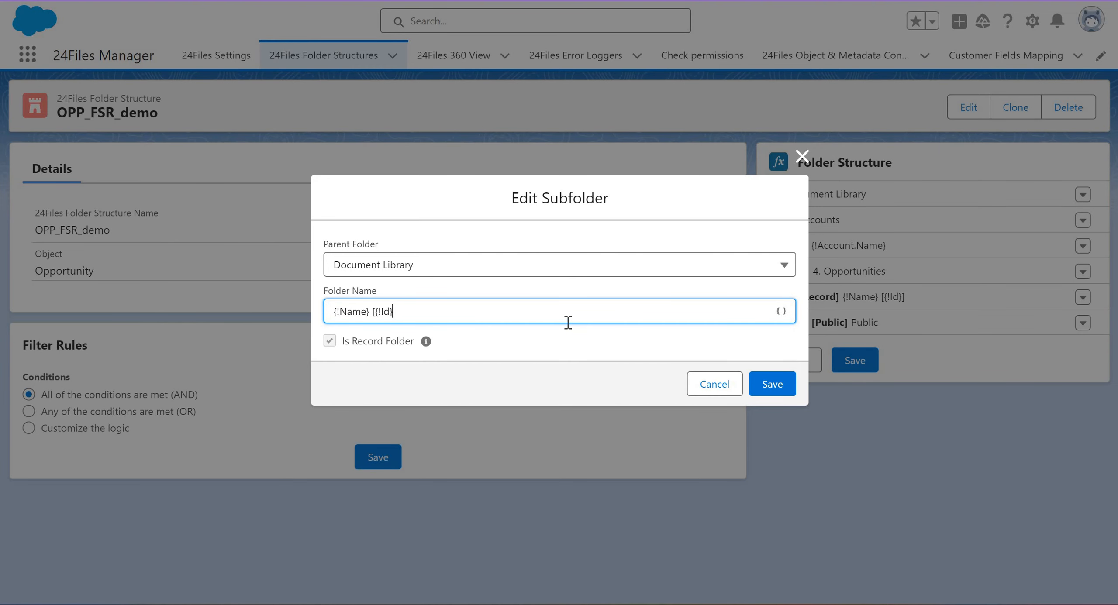
click(544, 270)
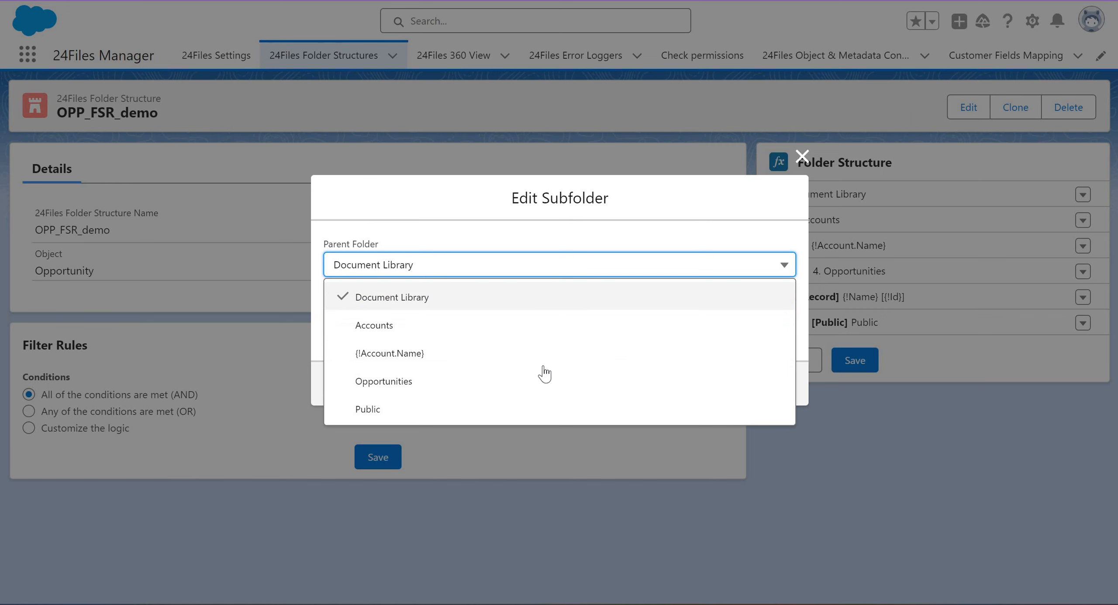
click(775, 387)
click(780, 386)
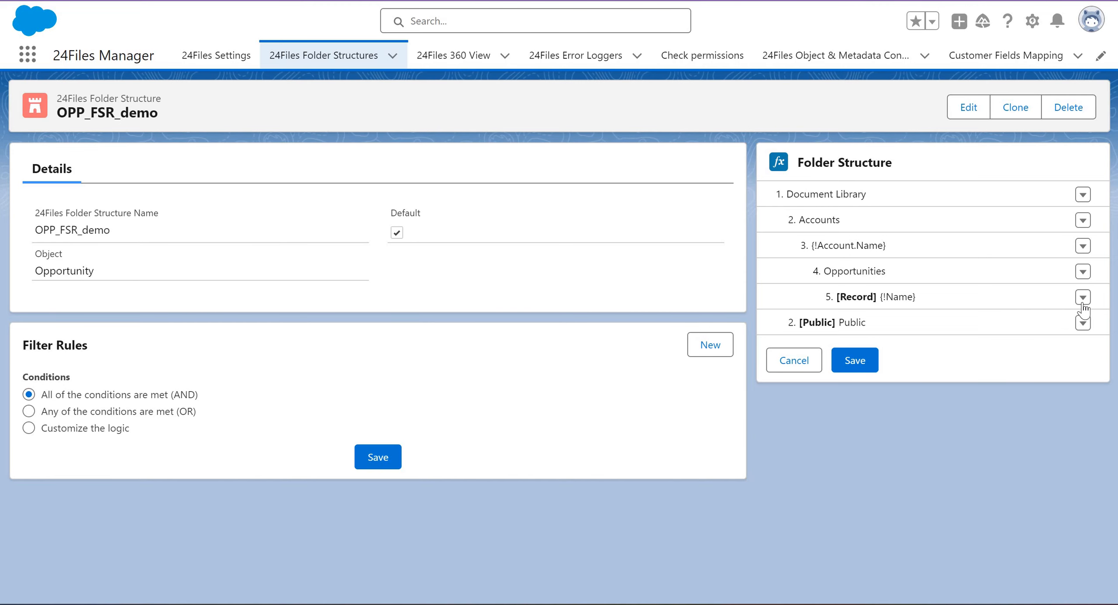
Add a subfolder named documents under the {!Name} record folder in the folder structure.
click(1084, 298)
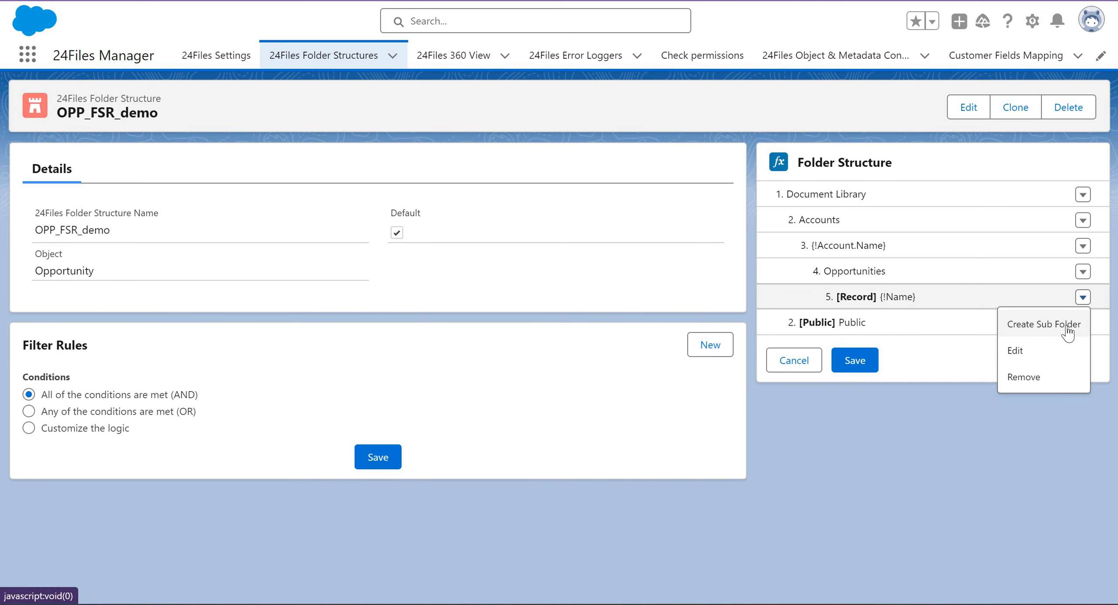
click(1068, 326)
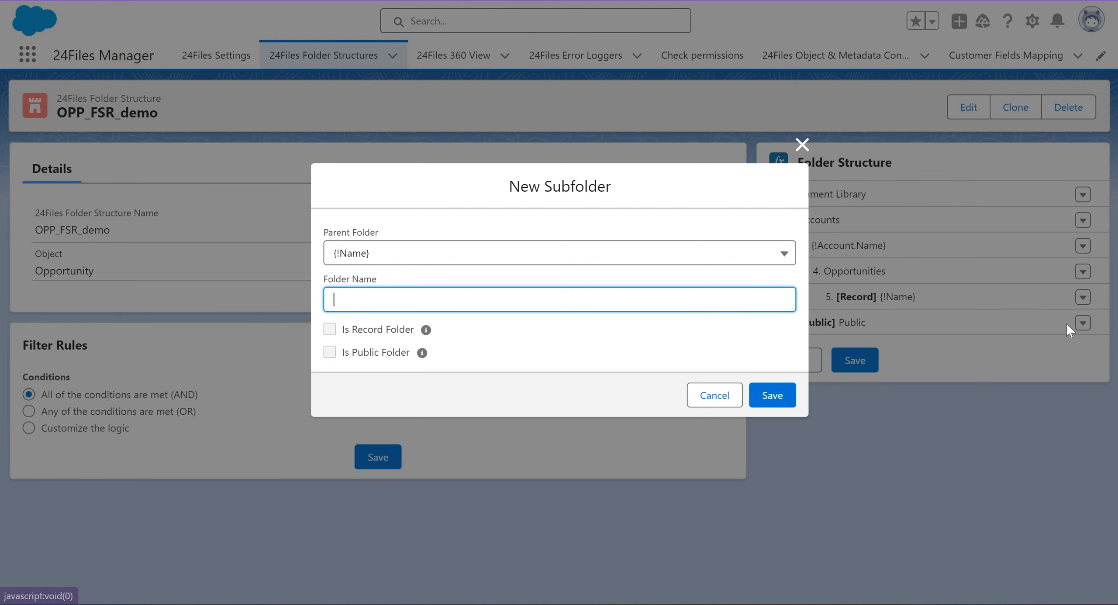
text(docu)
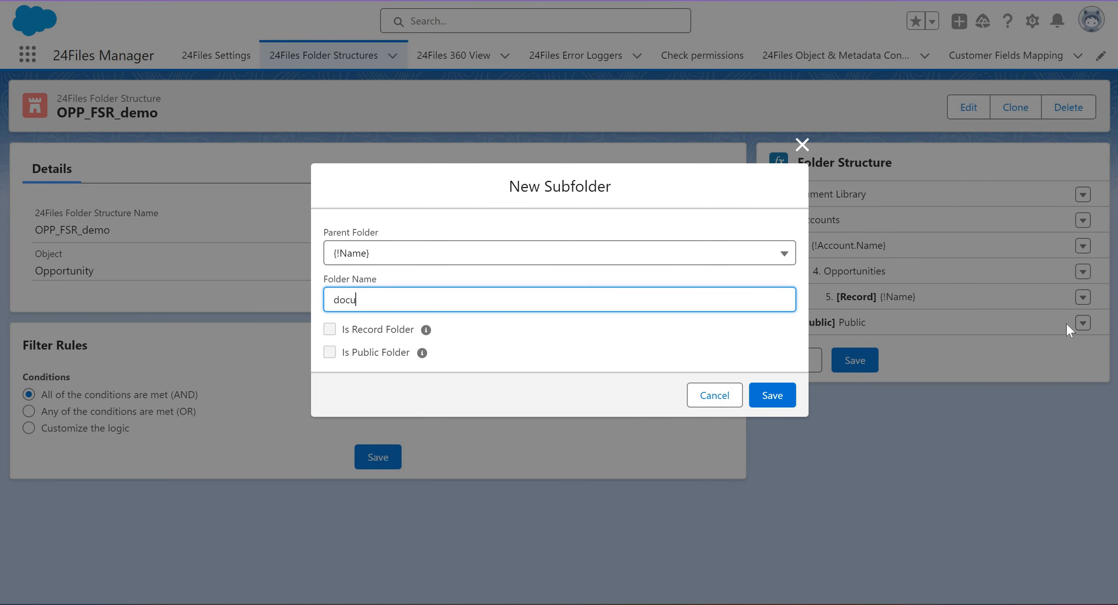
text(ments)
click(784, 399)
Move the Public folder under the {!Name} record folder and save the folder structure.
click(1083, 348)
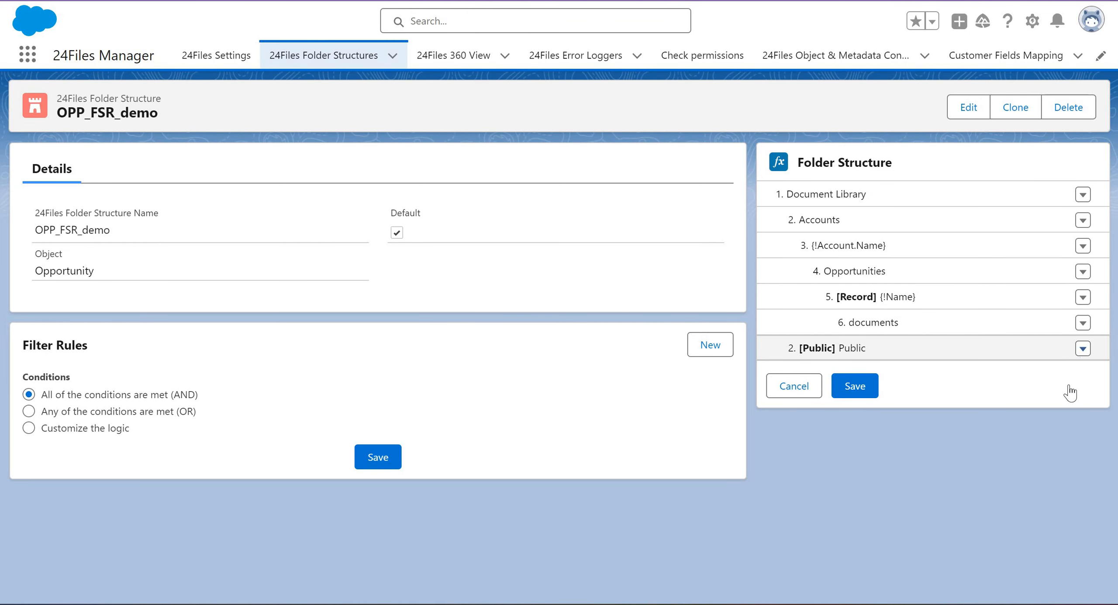
click(1064, 401)
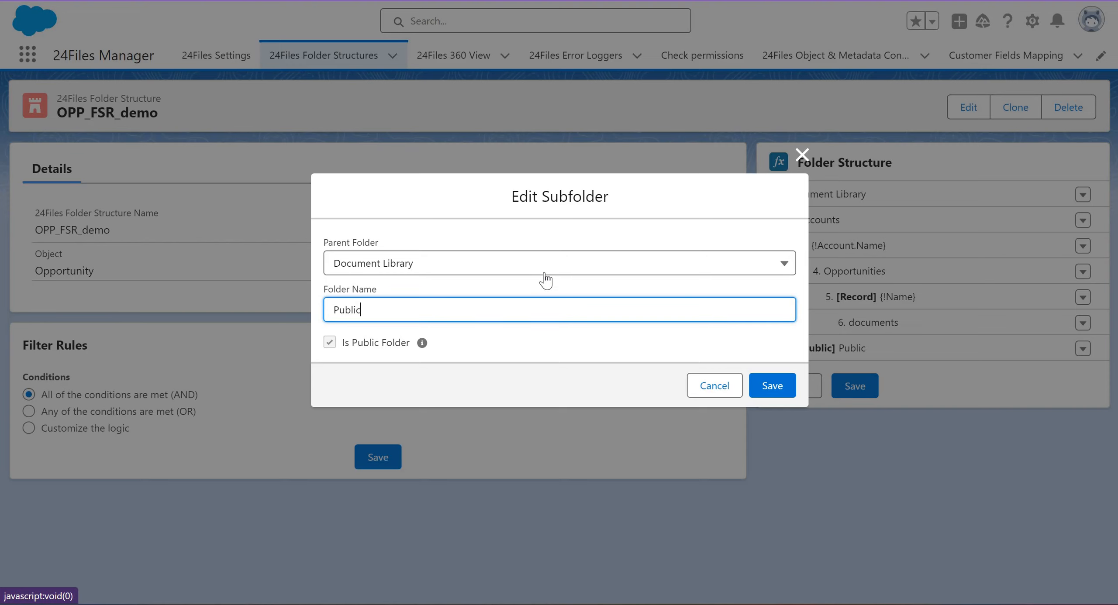
click(541, 267)
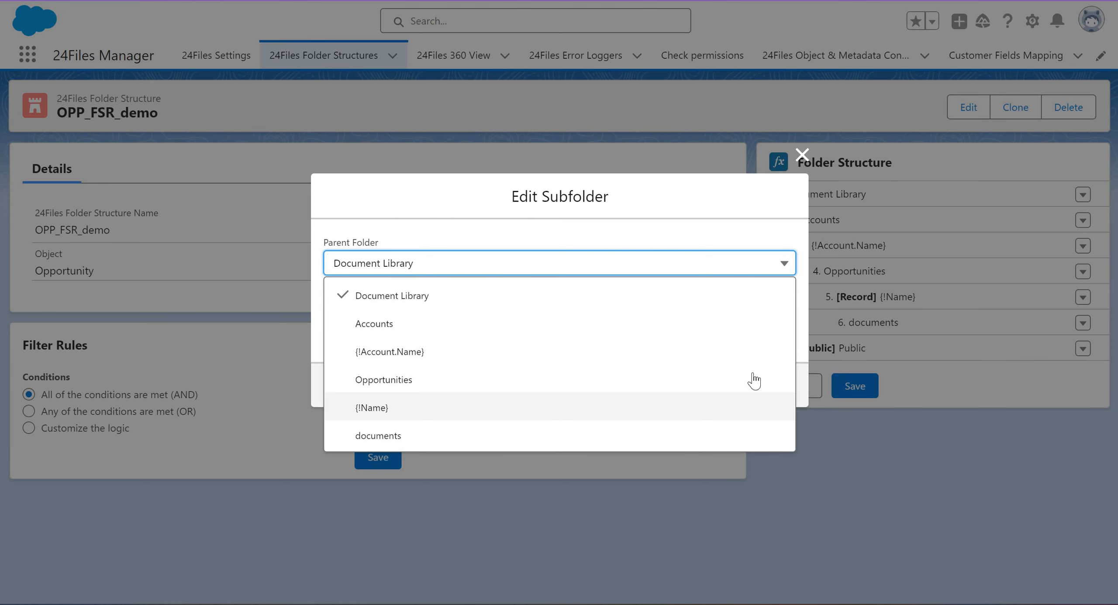
click(762, 395)
click(770, 390)
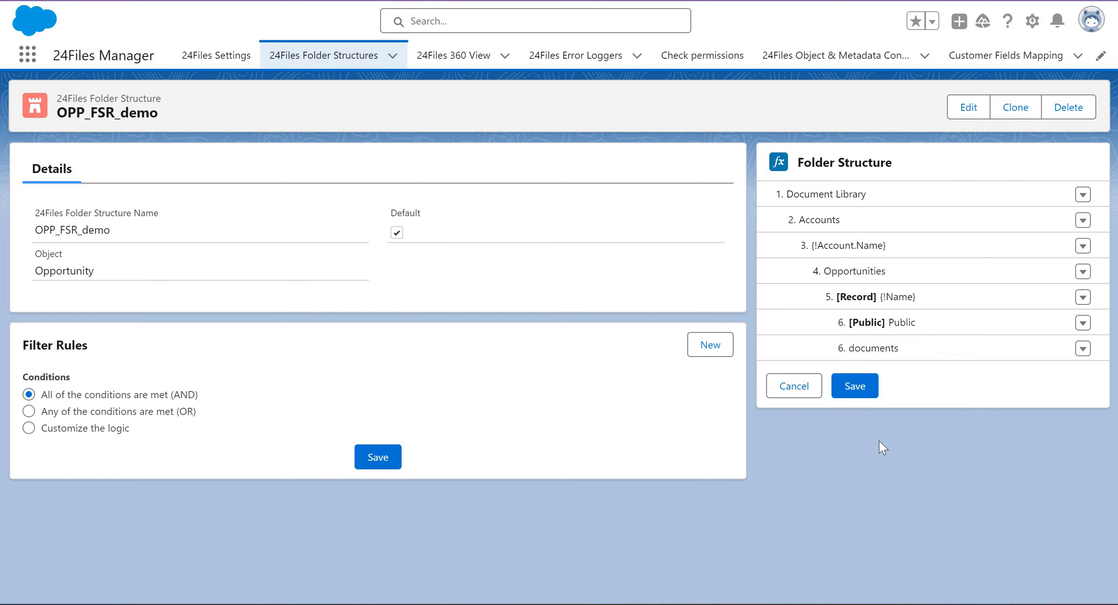
click(856, 387)
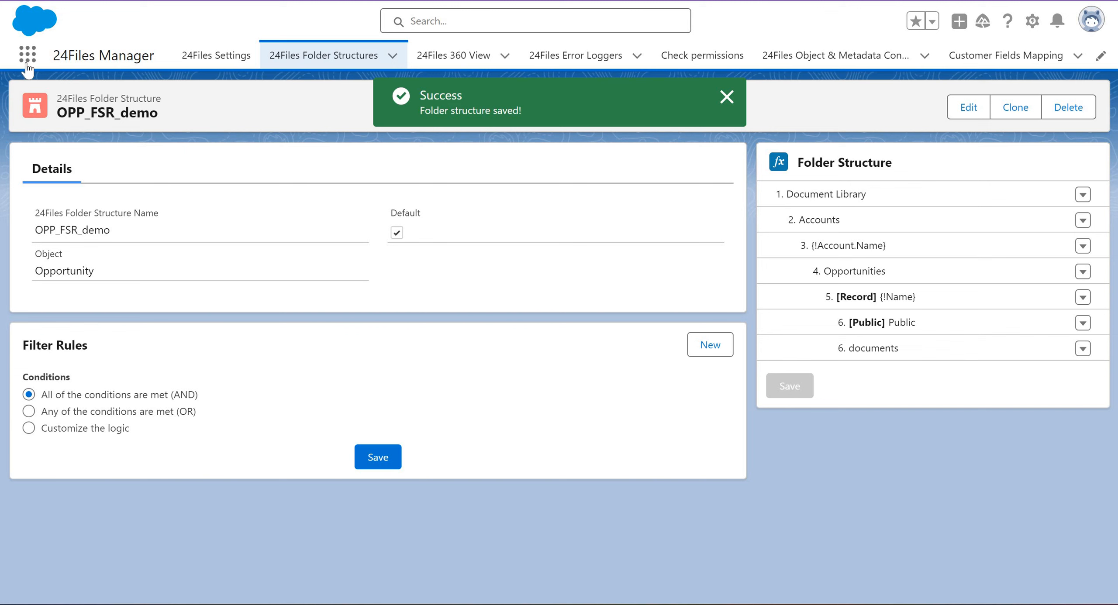
Switch to the Sales app and open its Opportunities list.
text(s)
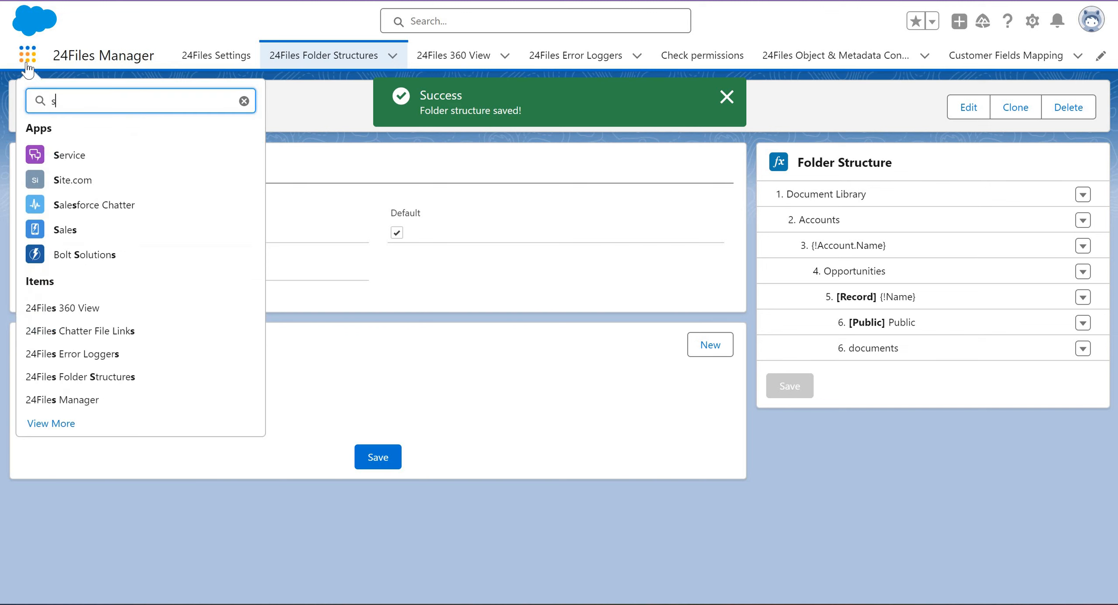
click(62, 231)
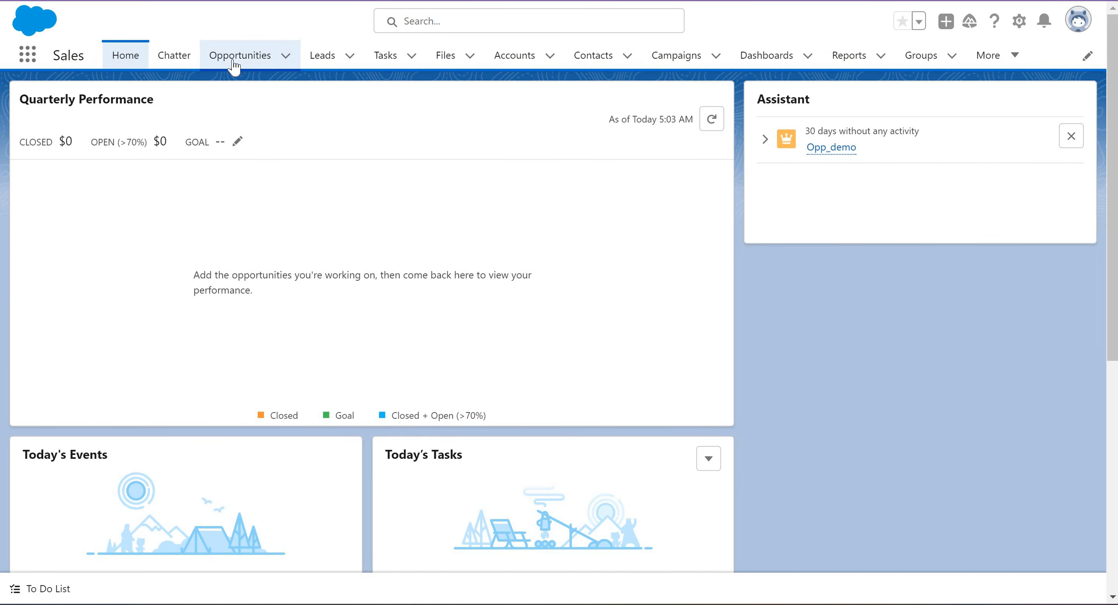
click(234, 66)
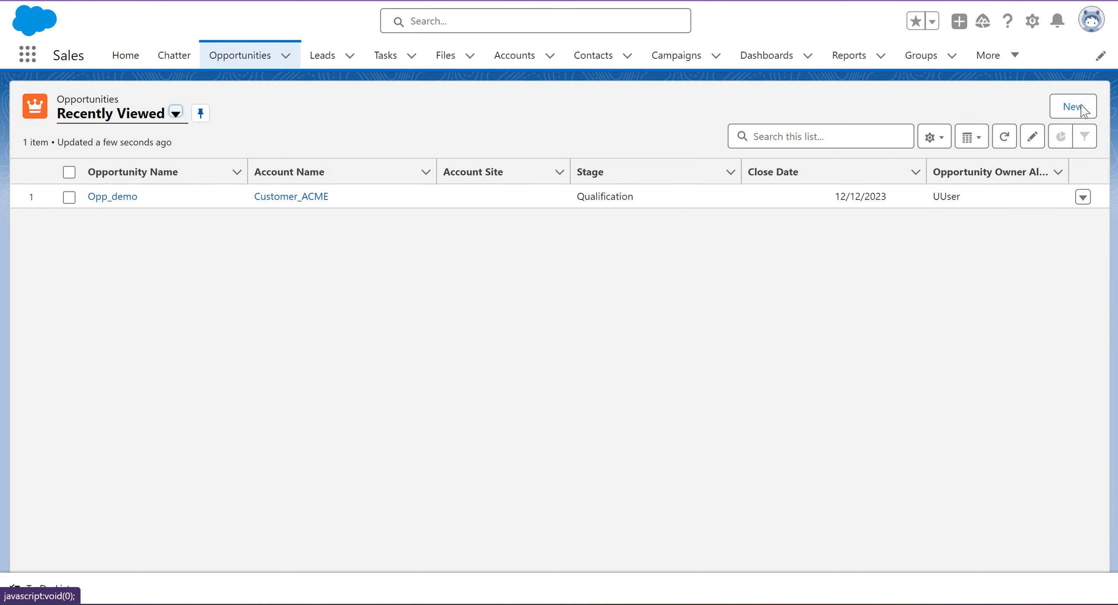
Start a new opportunity named opp-demo and link it to the Customer_ACME account.
click(1077, 108)
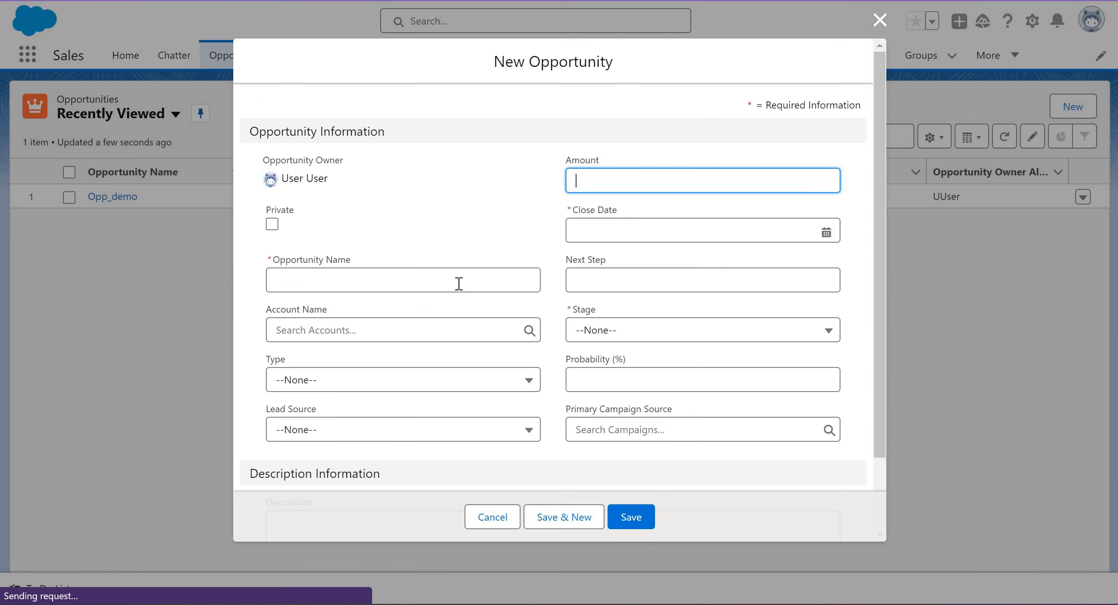
click(459, 283)
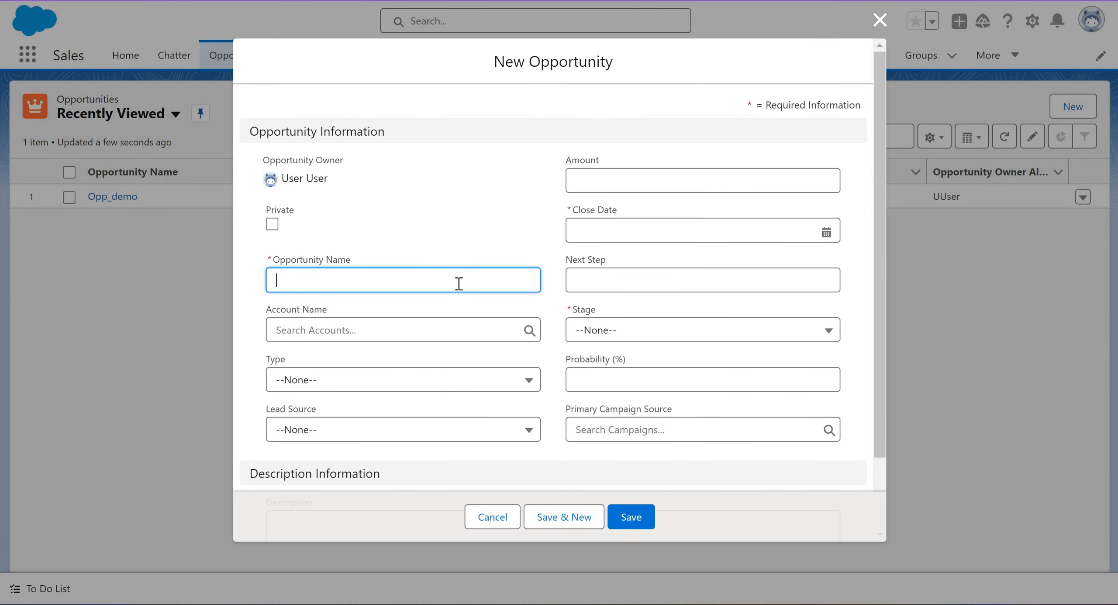
text(opp)
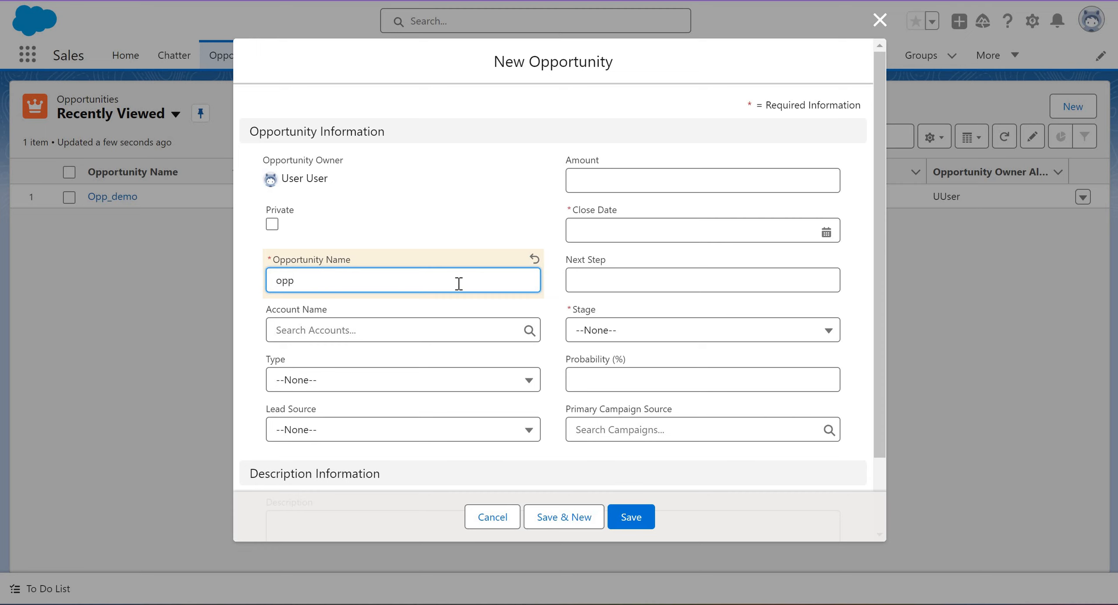
text(-demo)
click(425, 334)
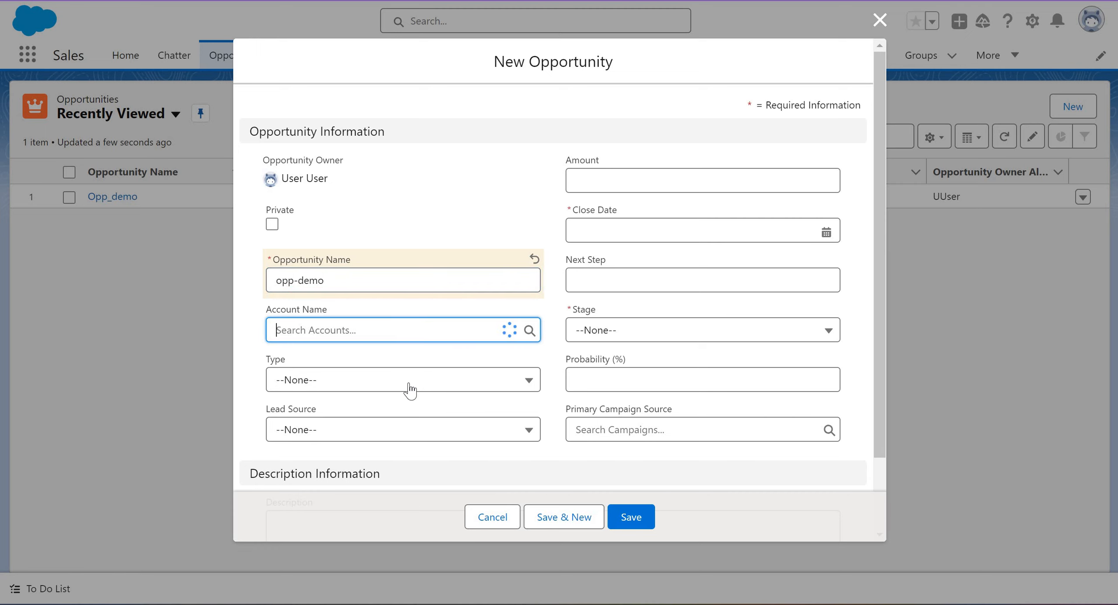
click(407, 388)
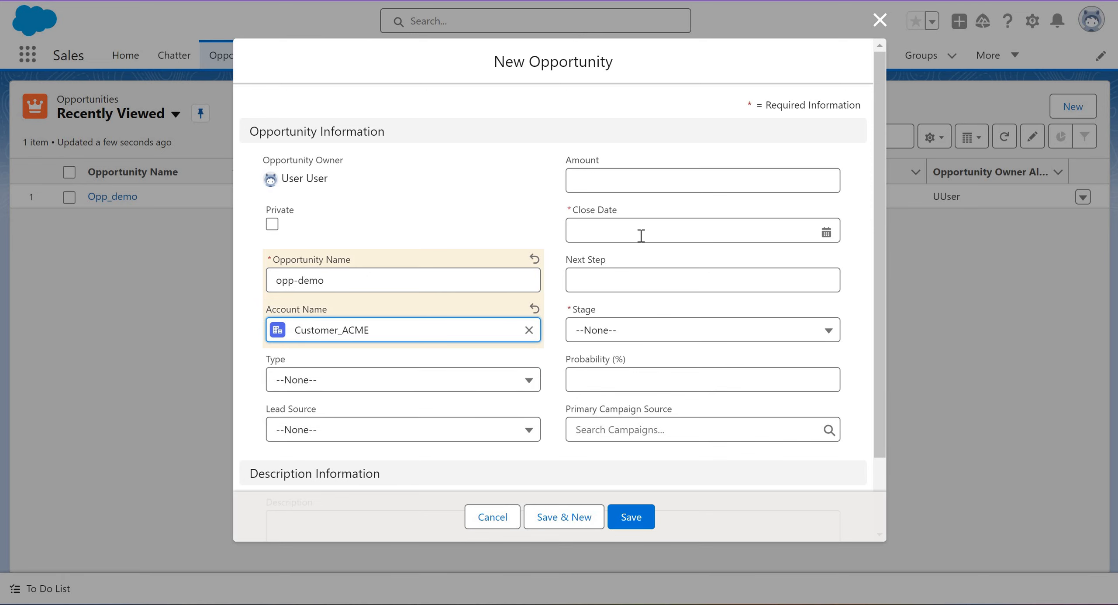
Set the opportunity's close date to 12/12/2023 and its stage to Qualification, and save the record.
click(641, 237)
click(704, 382)
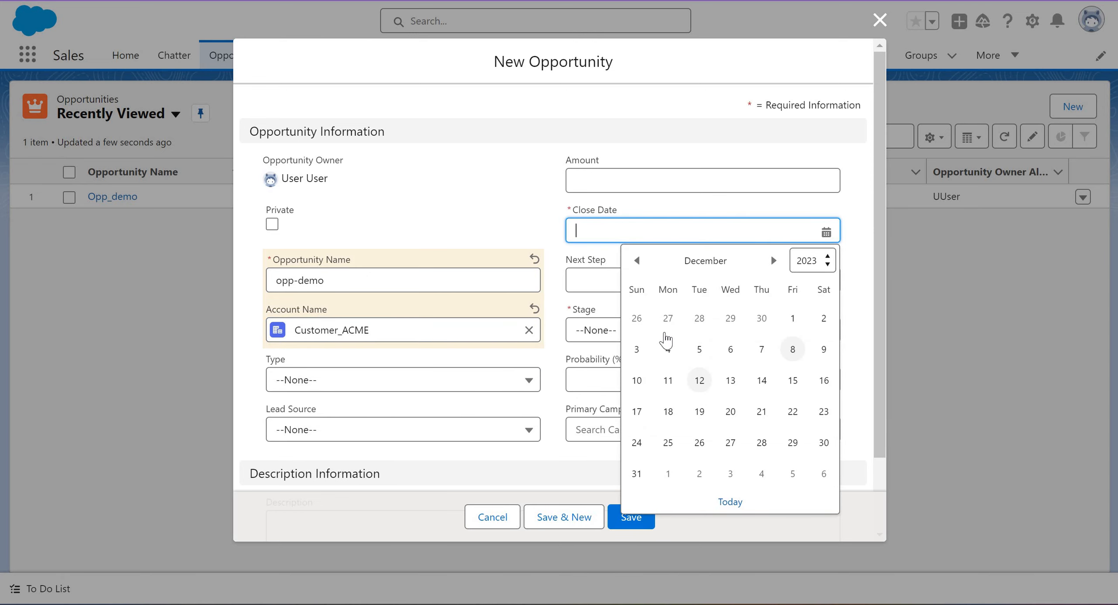
click(665, 337)
click(649, 418)
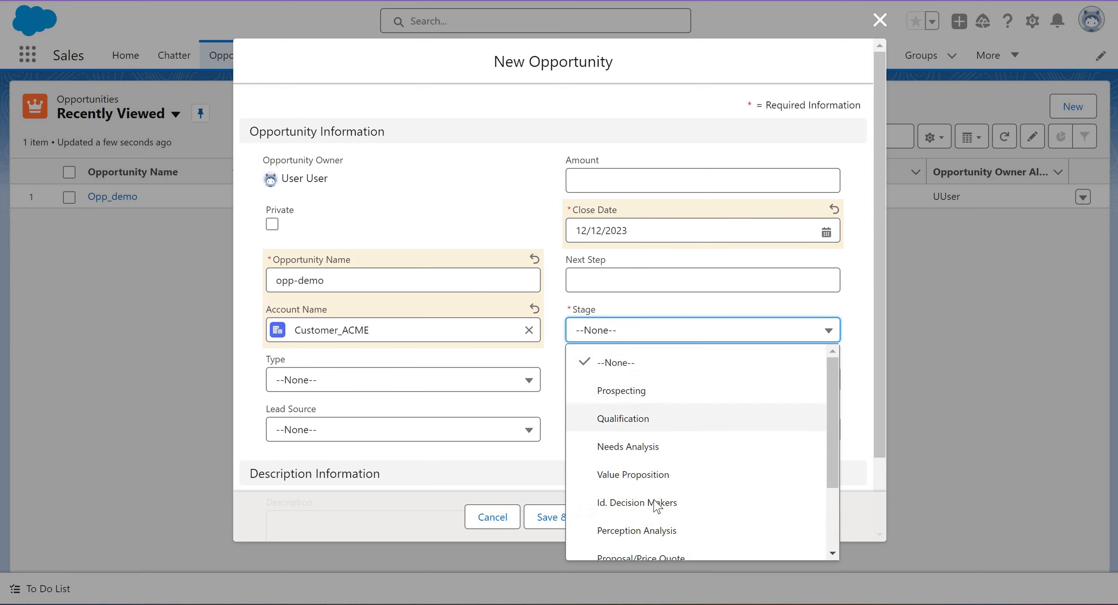
click(639, 520)
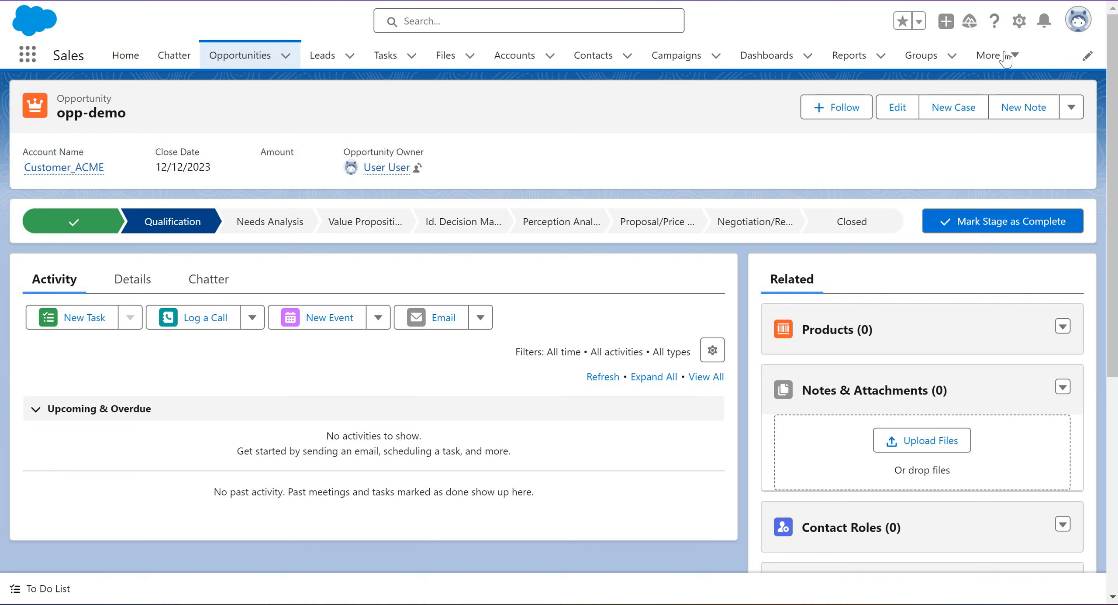
Open the opportunity record page for editing and place the 24Files component above the activity section in the Activity tab.
click(1019, 21)
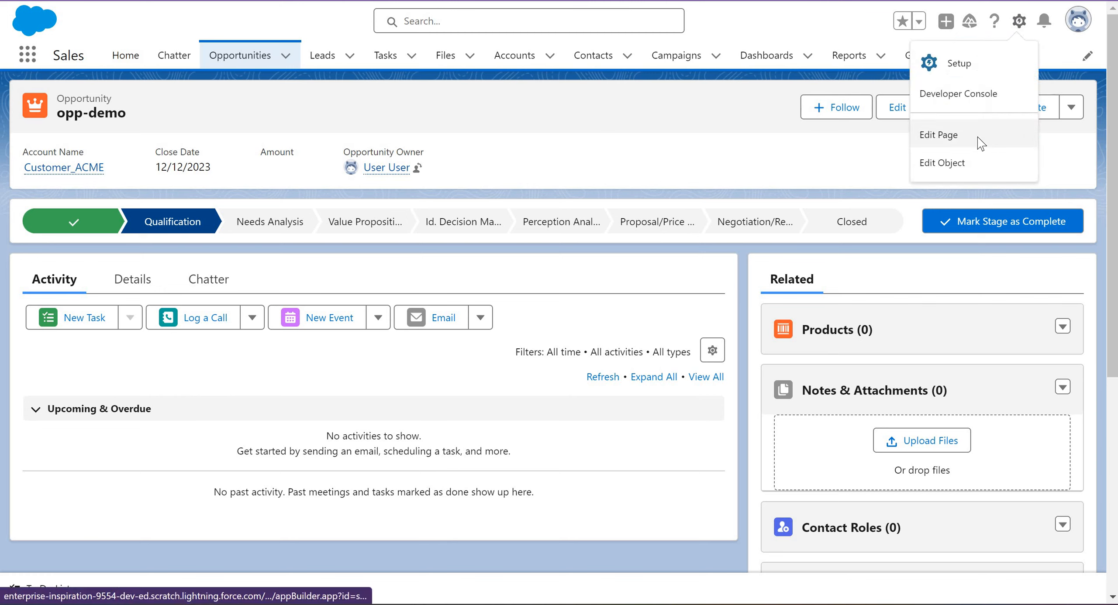
click(978, 136)
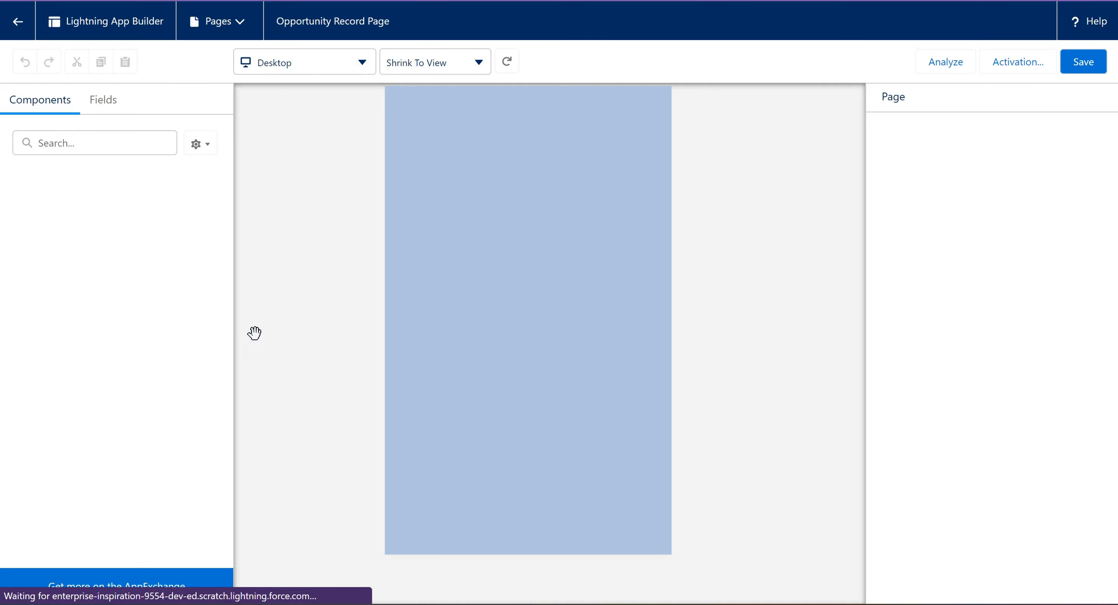
drag(57, 305, 323, 268)
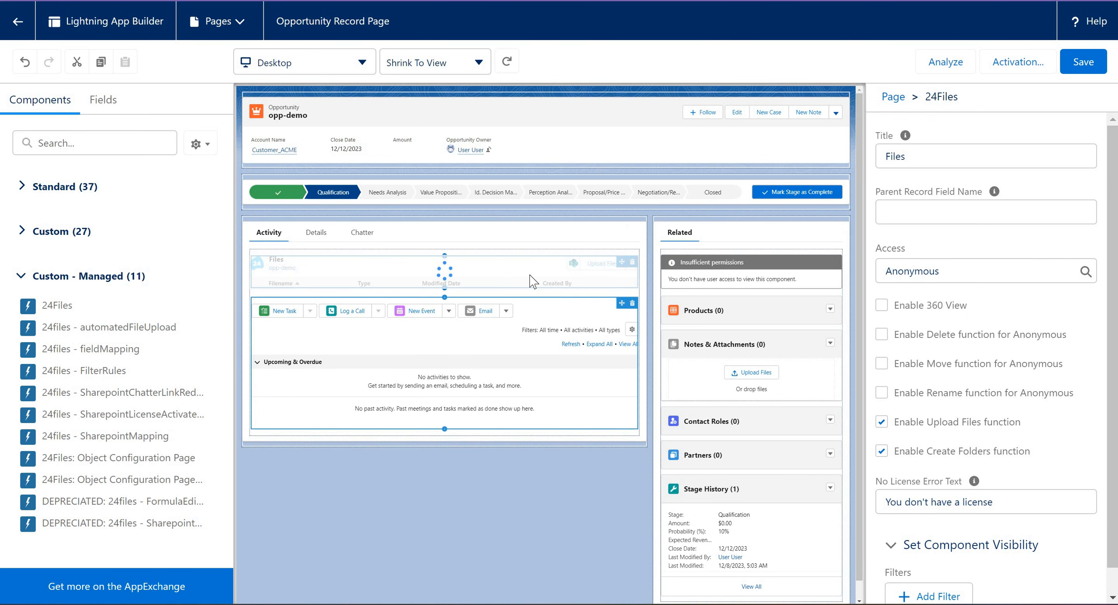
Change the 24Files component's title to Demo 24files.
click(962, 157)
key(BackSpace)
key(BackSpace)
key(BackSpace)
key(BackSpace)
key(BackSpace)
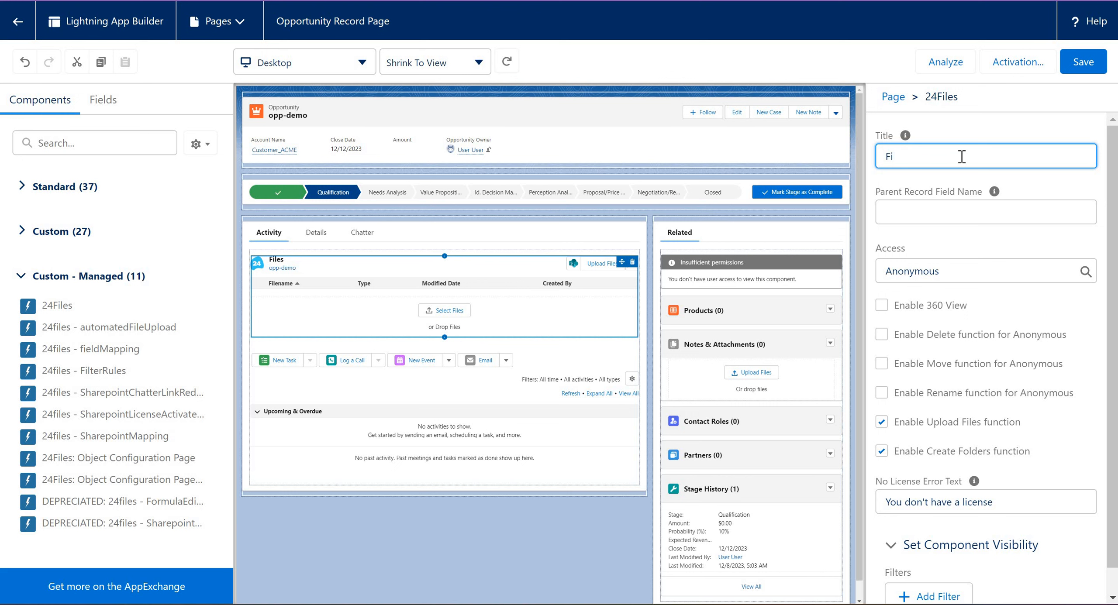
text(Demo 24files)
Set the 24Files component's access to Authenticated and save the record page.
click(974, 274)
click(965, 331)
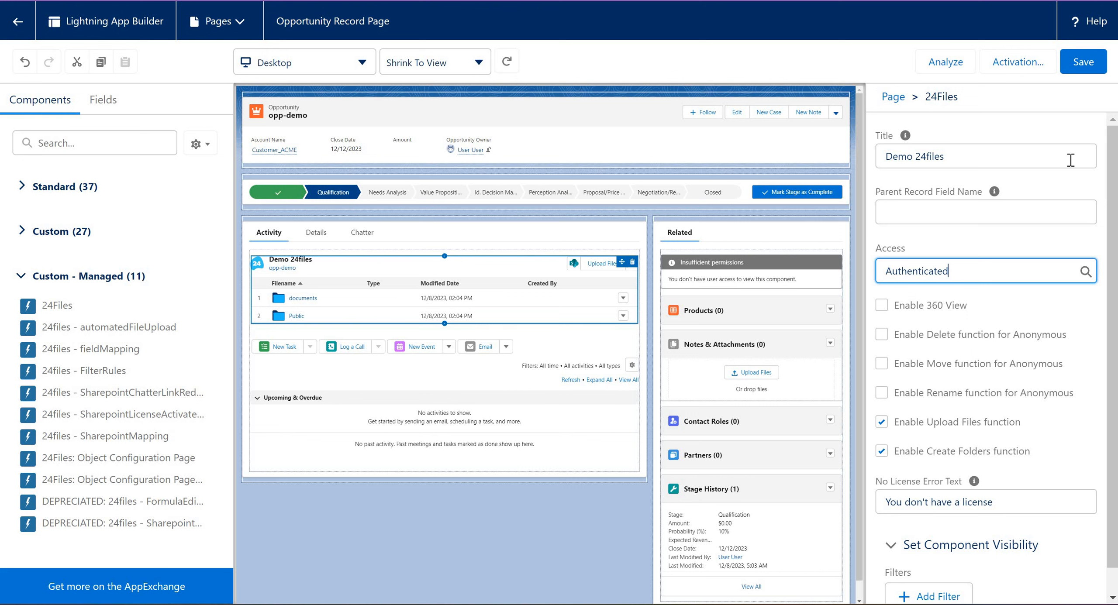
click(1099, 67)
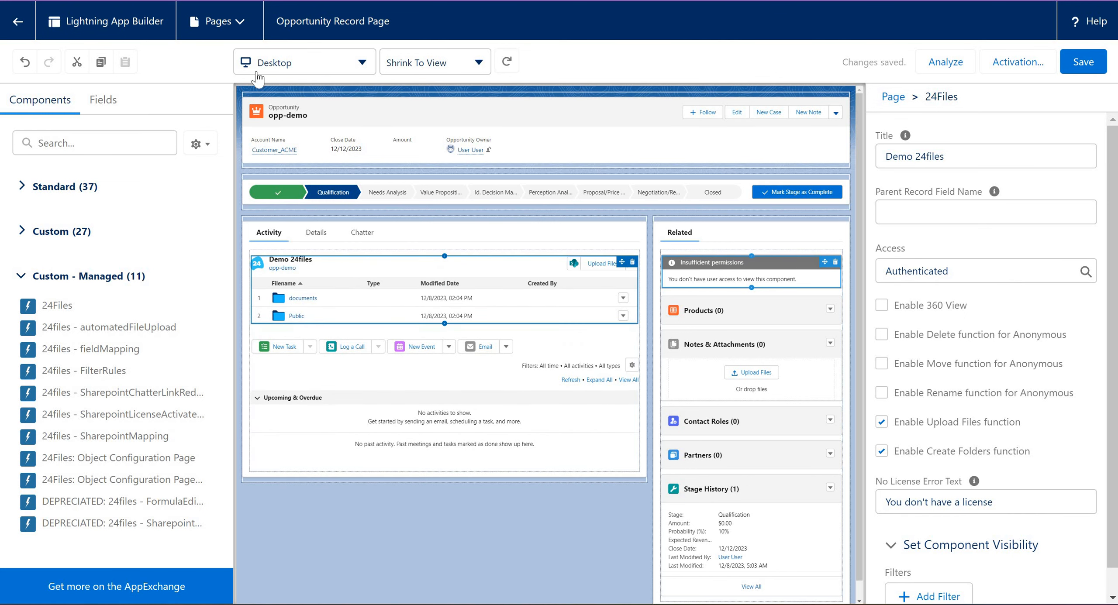
Return to the opp-demo record and upload the Damaged Package image from the file explorer to the Demo 24files component.
click(17, 22)
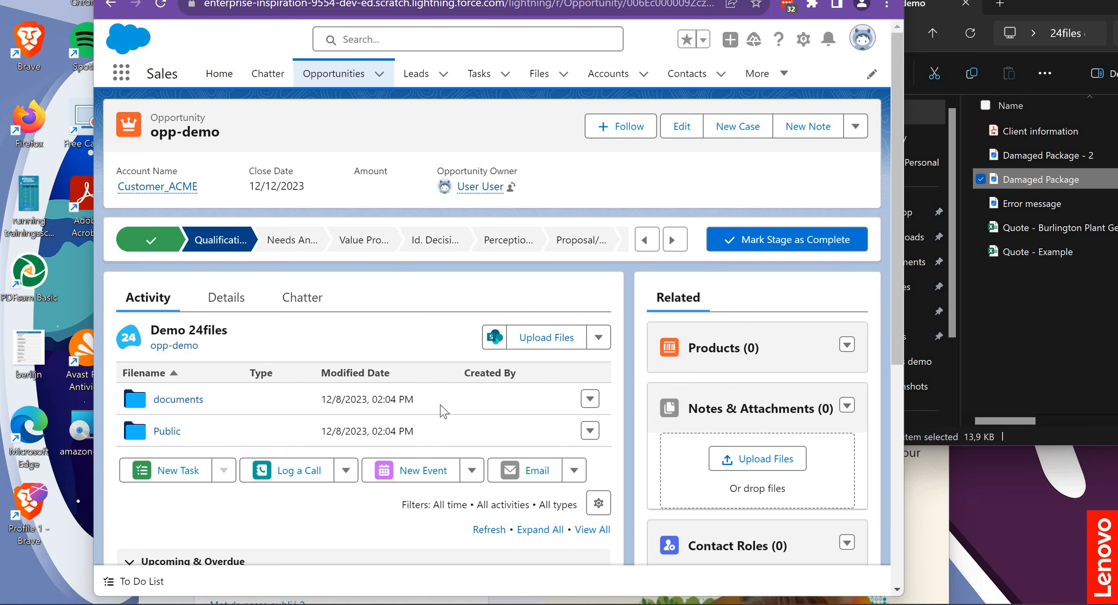
drag(1041, 180, 445, 418)
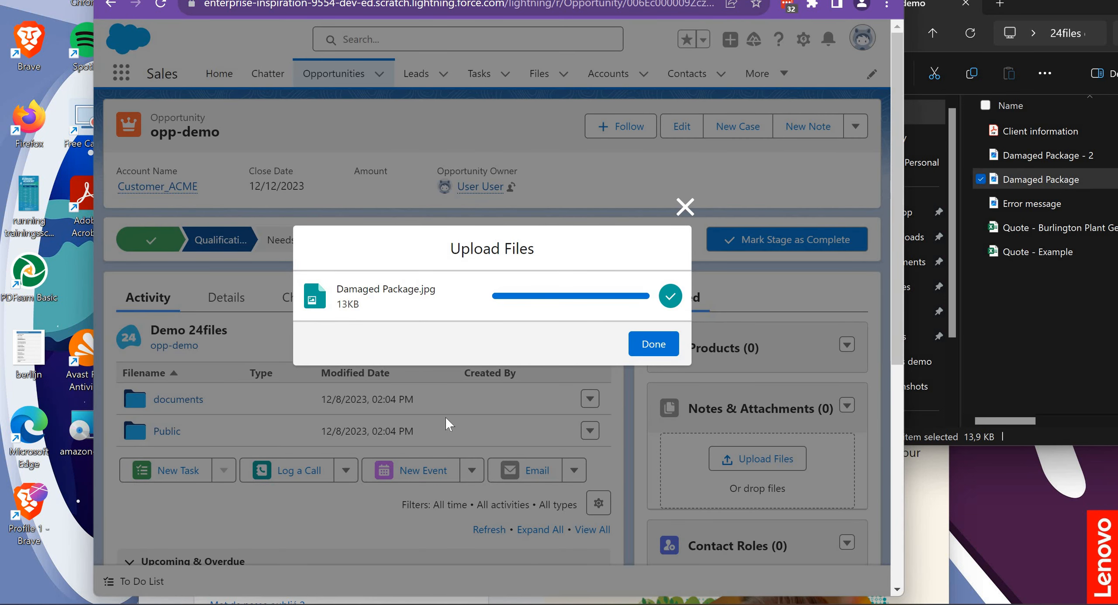
click(659, 344)
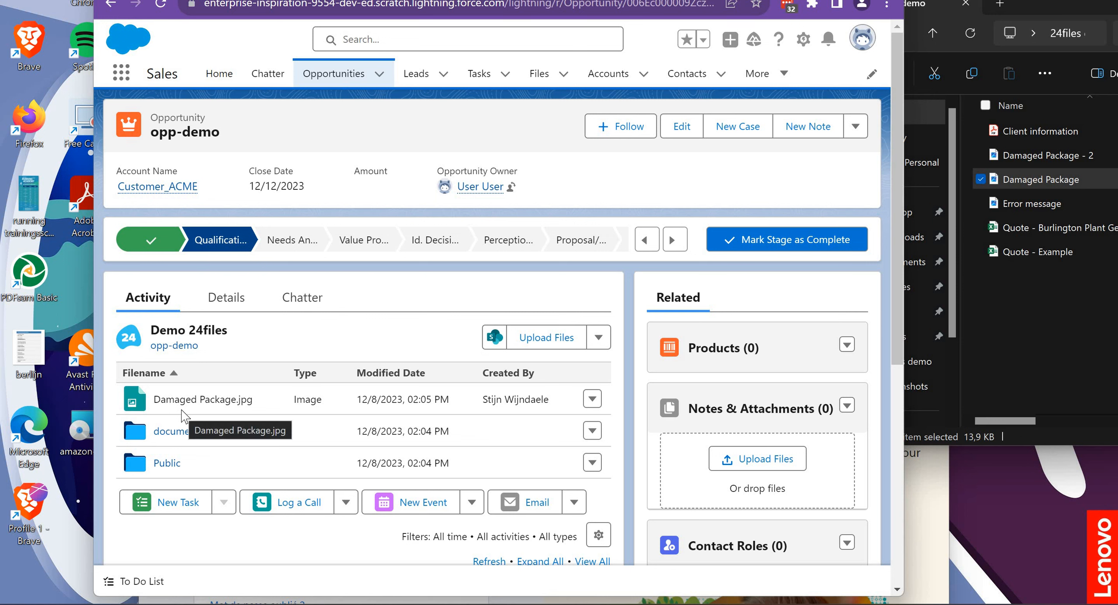
Open the opportunity's SharePoint folder to check the uploaded image's location, and return to the Salesforce record.
click(494, 338)
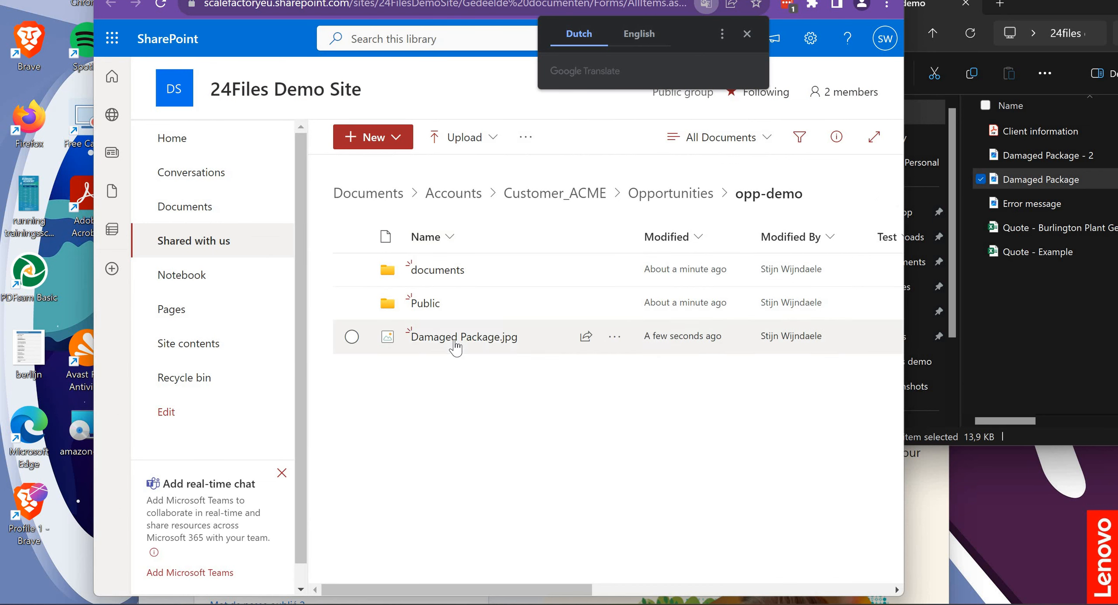
mouse_move(454, 347)
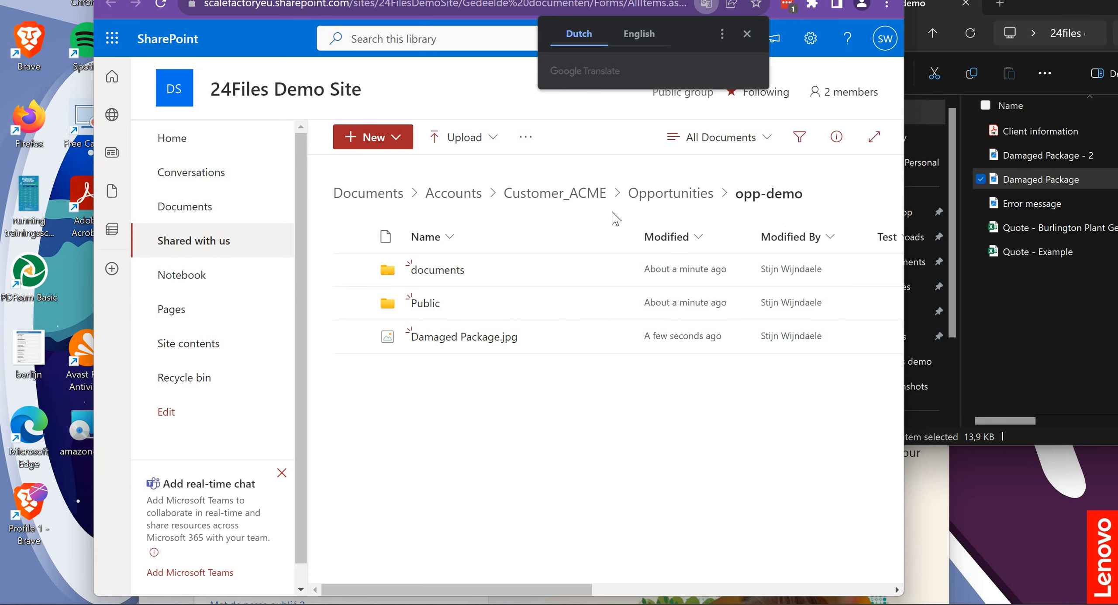
click(192, 0)
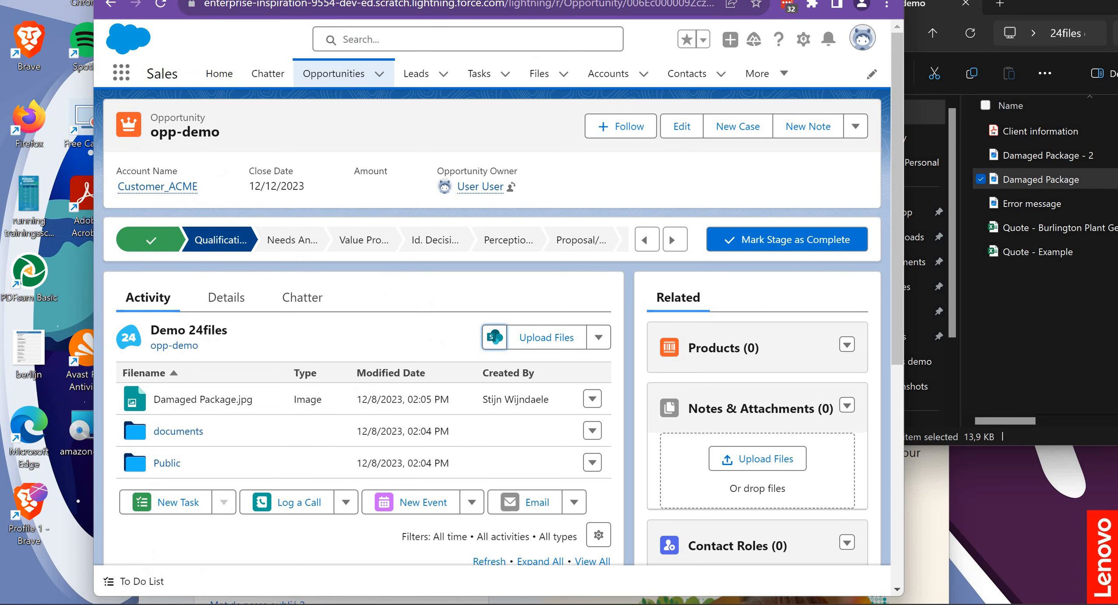
Upload the Quote - Example file to the opportunity's Notes & Attachments and reload the record.
click(1029, 247)
drag(776, 463, 769, 475)
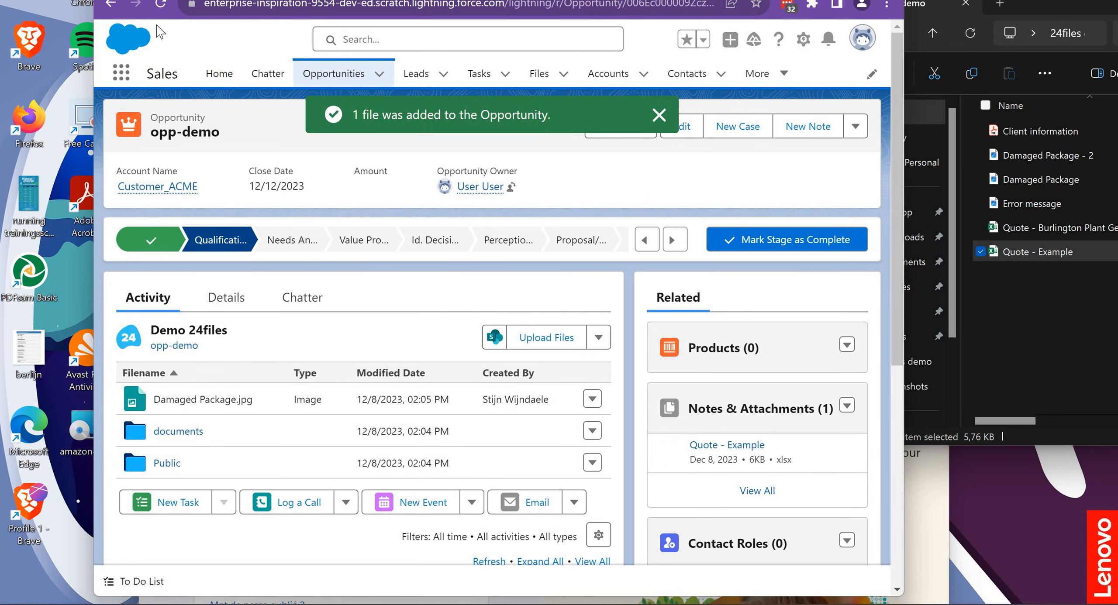
click(161, 6)
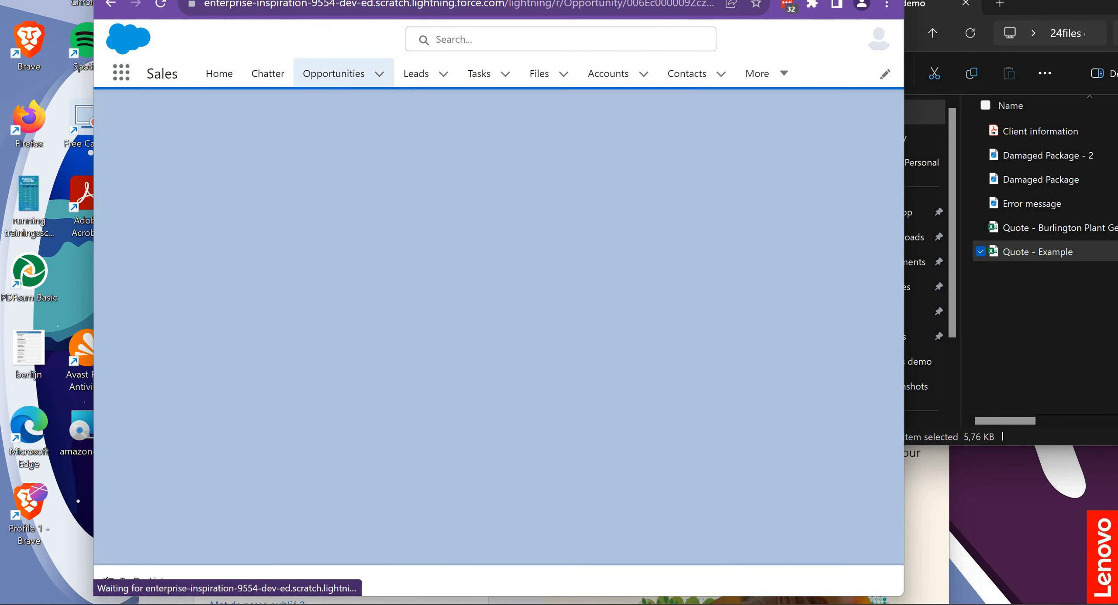
Switch to the opp-demo folder in SharePoint and refresh it to check for the attached quote file.
click(850, 0)
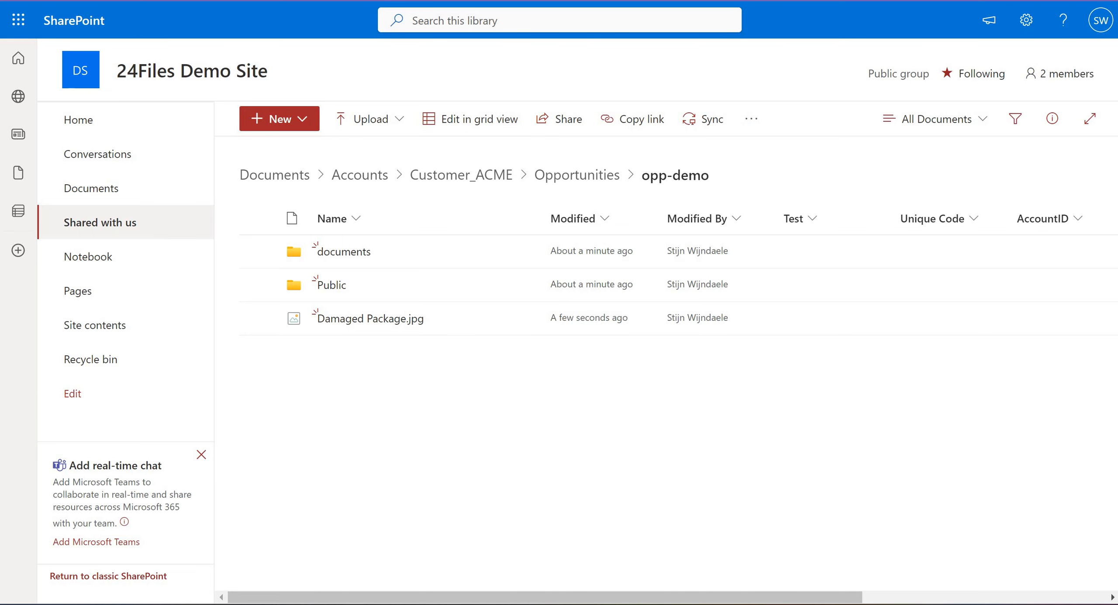
key(F5)
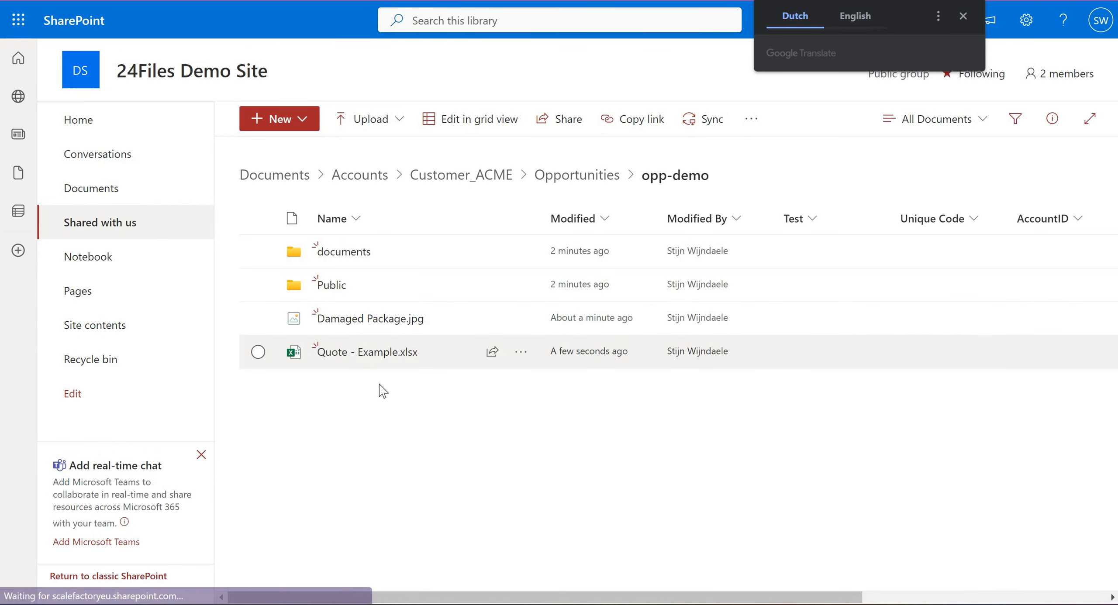